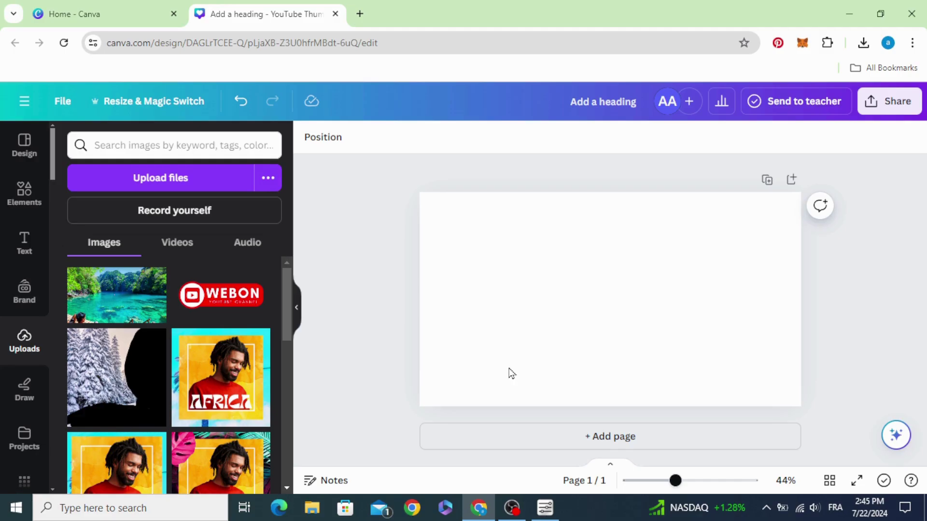
Place the lagoon photo on page 1 as its background and add a blank second page
mouse_move(121, 295)
left_mouse_down()
mouse_move(491, 285)
mouse_move(497, 265)
left_mouse_up()
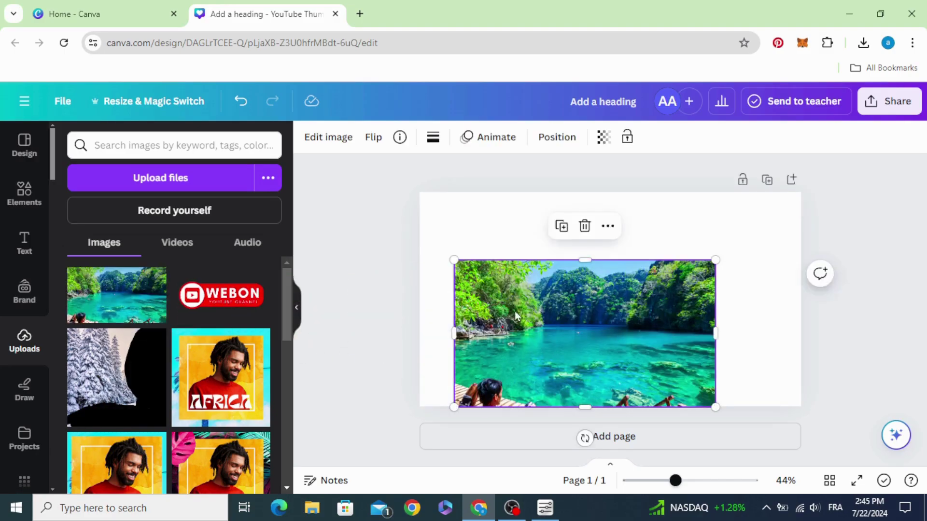
left_click_drag(516, 314, 513, 268)
right_click(520, 244)
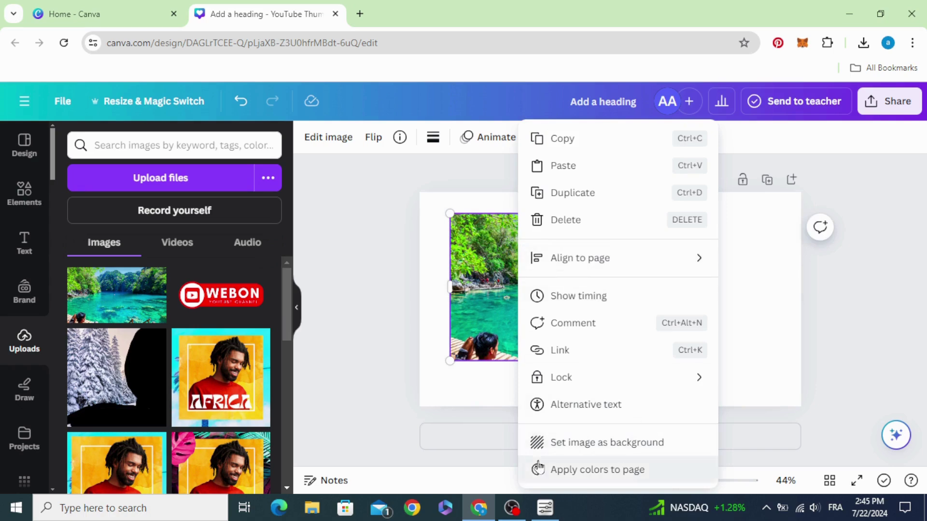
left_click(655, 445)
left_click(621, 319)
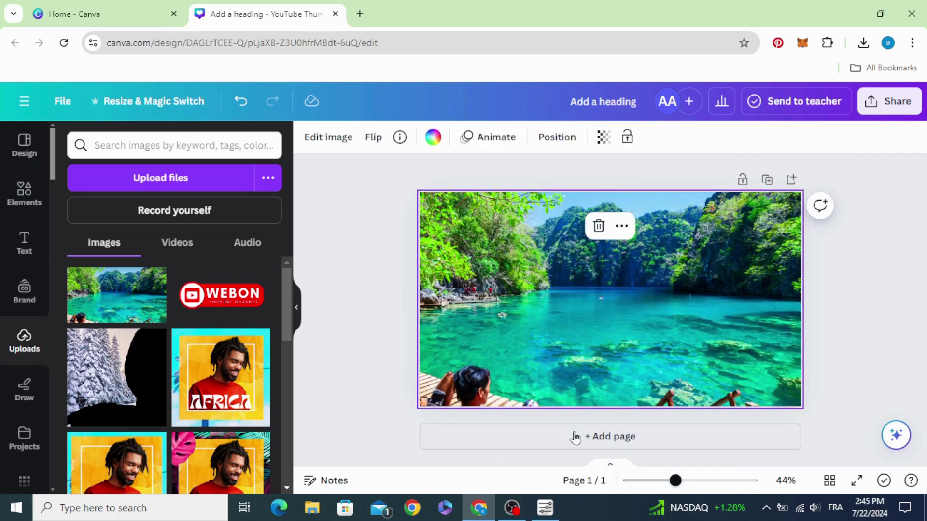
Fill page 2's background with black
left_click(654, 437)
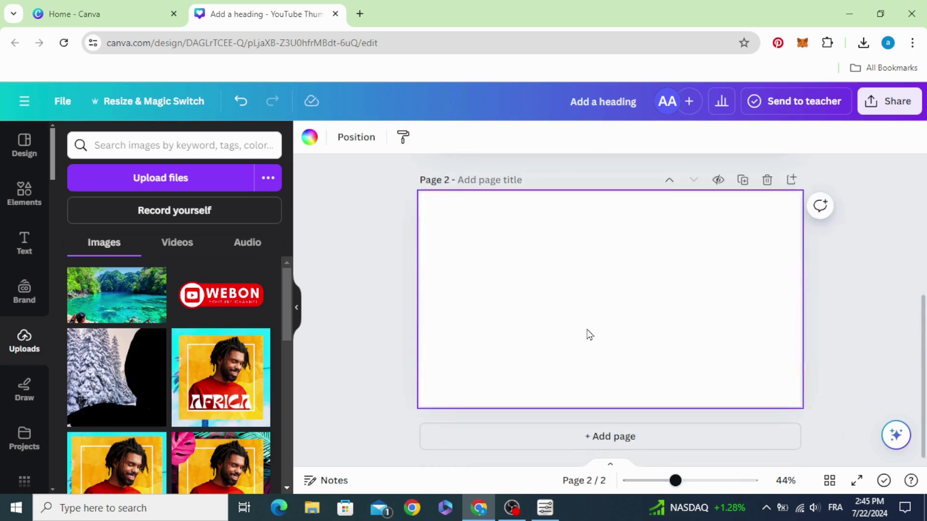
left_click(309, 137)
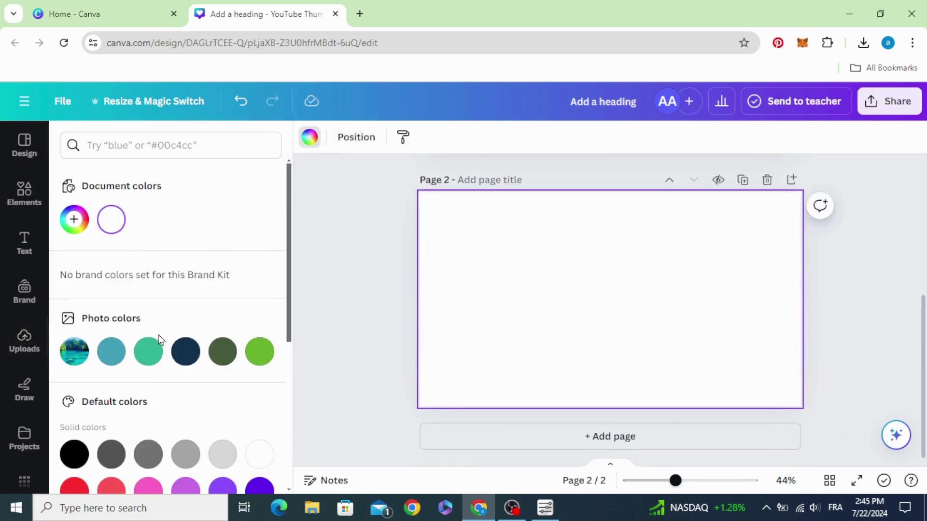
scroll(145, 386, "down", 1)
scroll(144, 387, "down", 1)
left_click(74, 385)
left_click(345, 333)
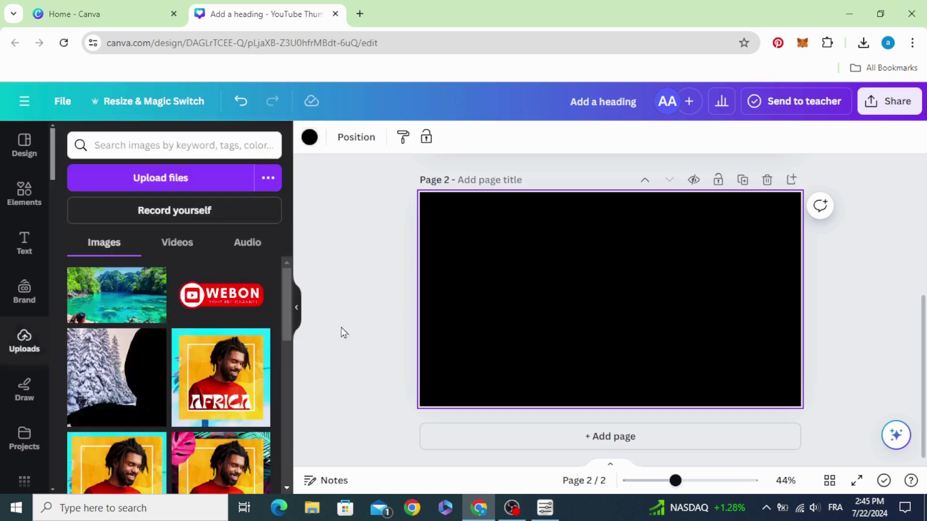
Add a heading reading ISLAND to page 2 and enlarge it
left_click(28, 249)
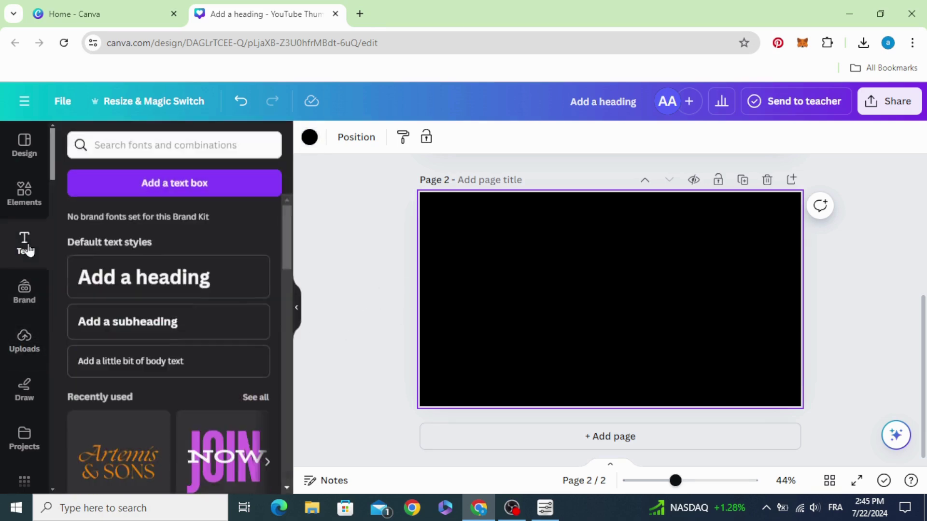
left_click(134, 277)
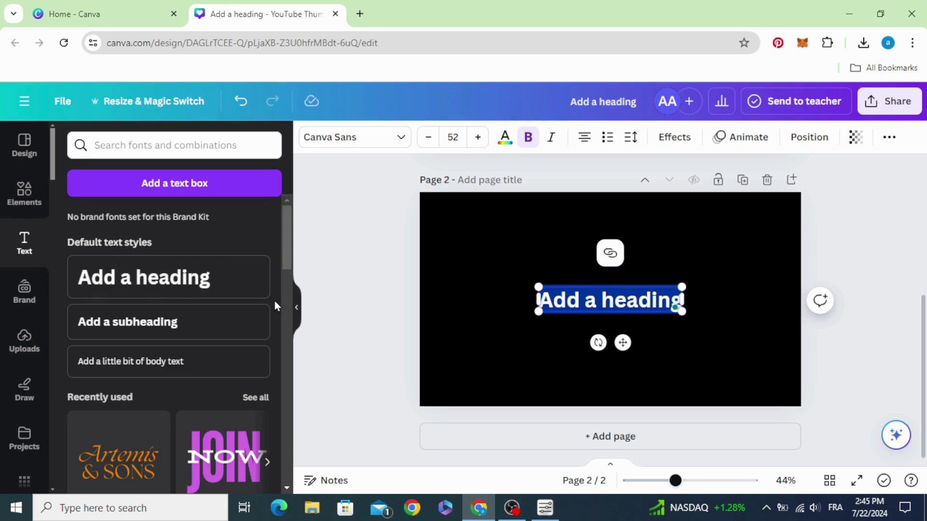
type("ISU")
type("AN")
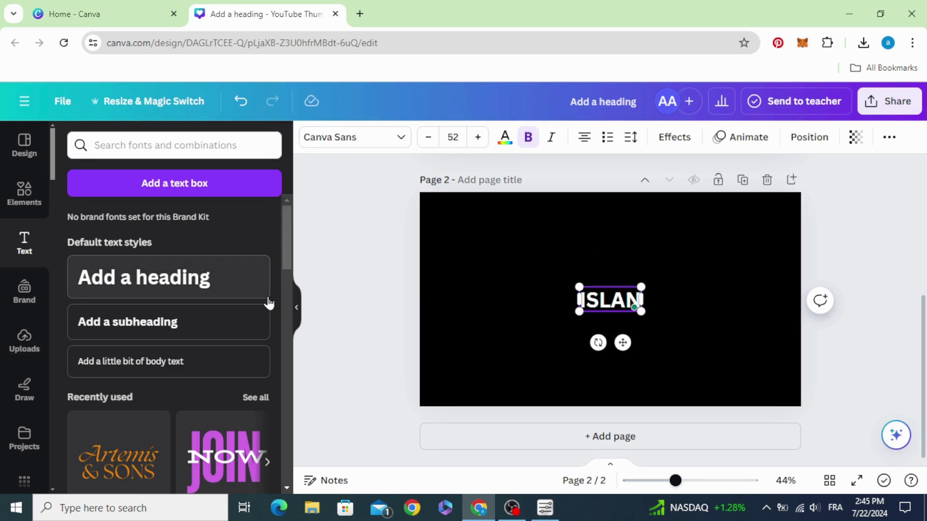
type("D")
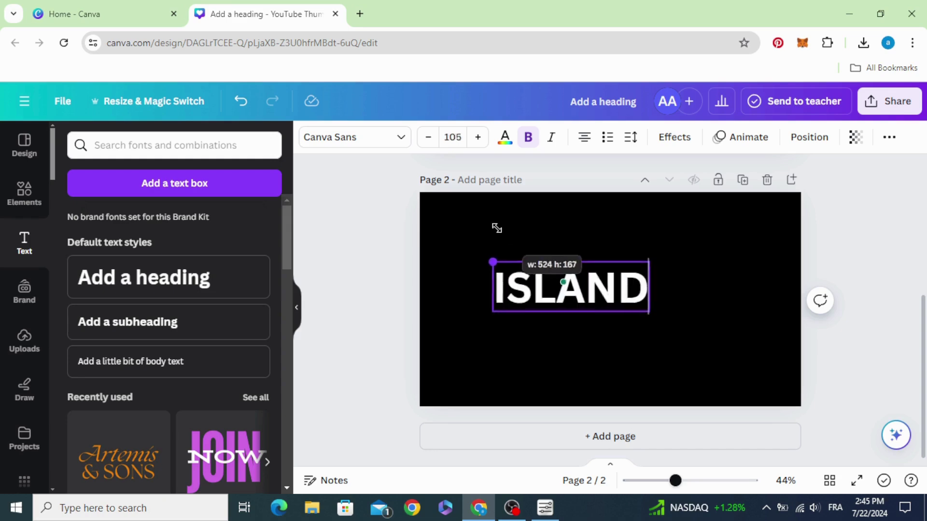
left_click_drag(566, 286, 477, 257)
left_click_drag(652, 315, 740, 376)
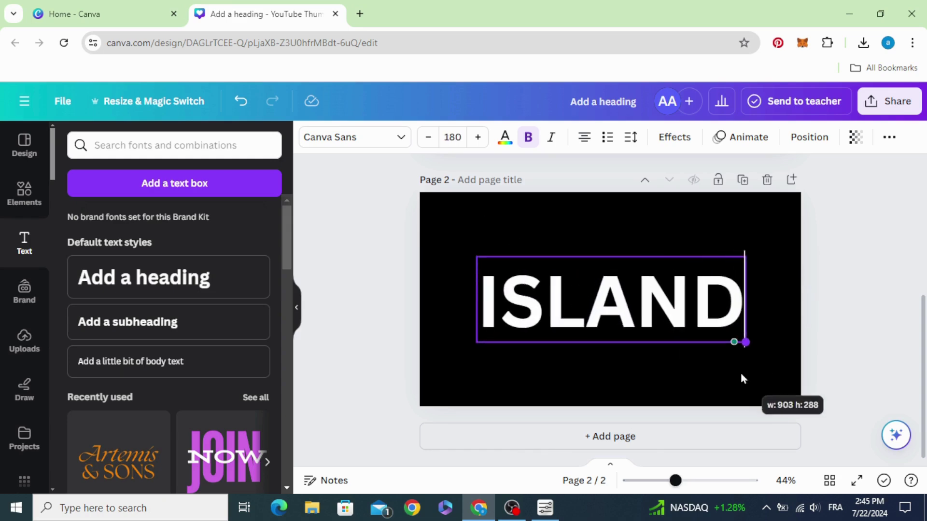
Switch the ISLAND heading to Anton, enlarge it further and centre it on the page
left_click(376, 139)
scroll(205, 309, "down", 3)
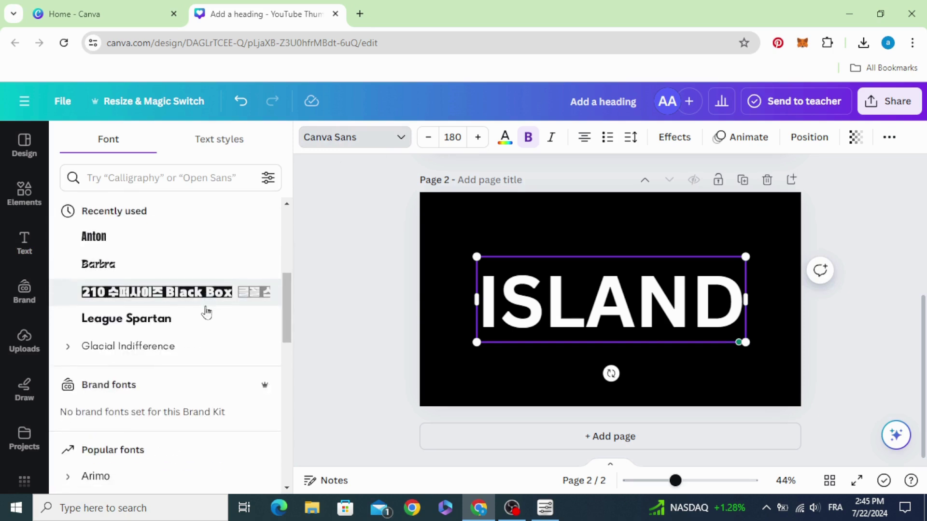
left_click(169, 239)
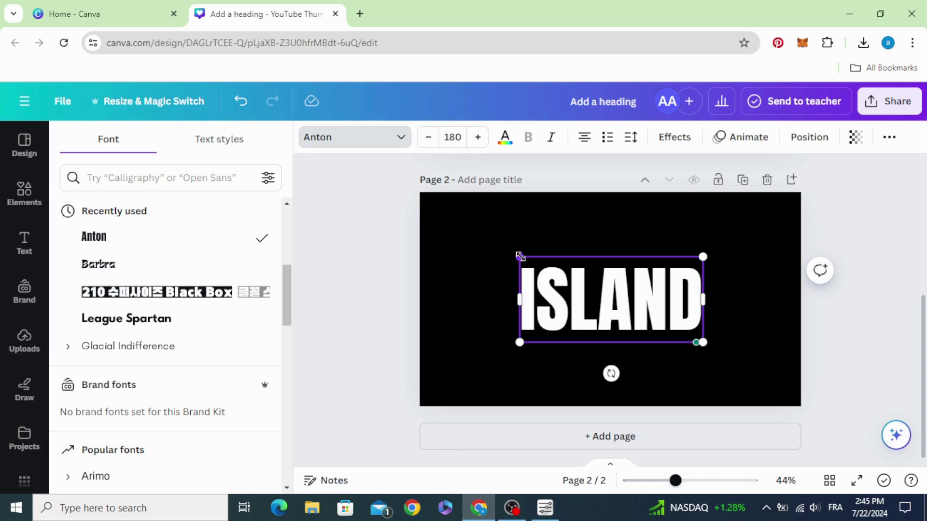
left_click_drag(520, 256, 480, 238)
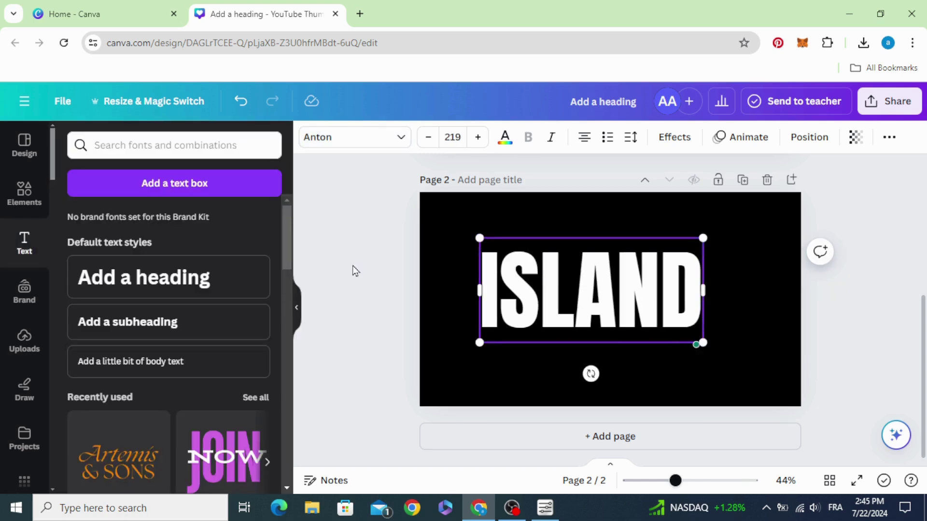
left_click_drag(536, 289, 556, 290)
Export page 2 alone as a transparent-background PNG via Share > Download
left_click(899, 110)
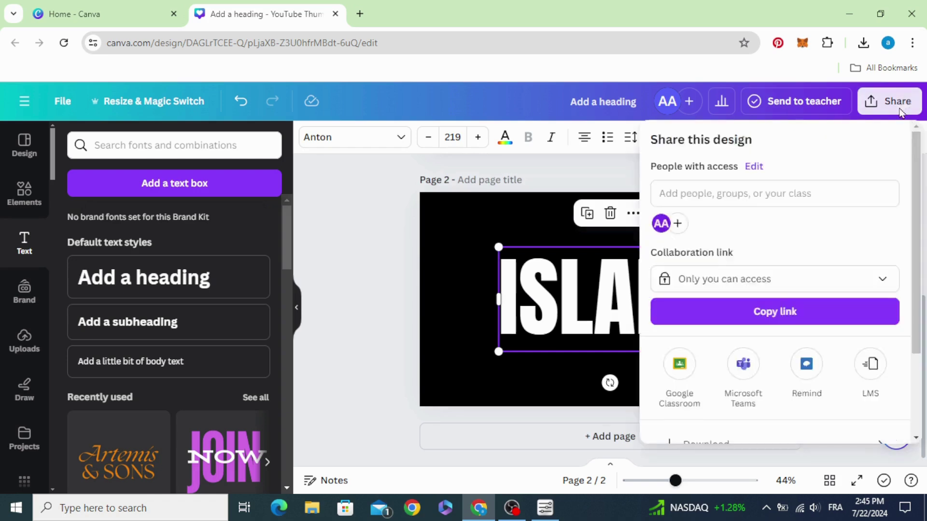
scroll(791, 333, "down", 3)
left_click(782, 338)
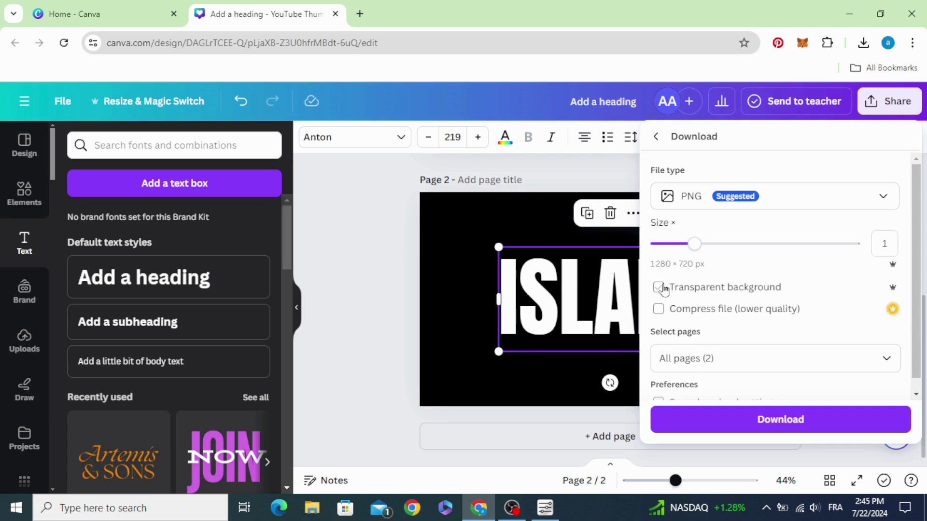
left_click(773, 358)
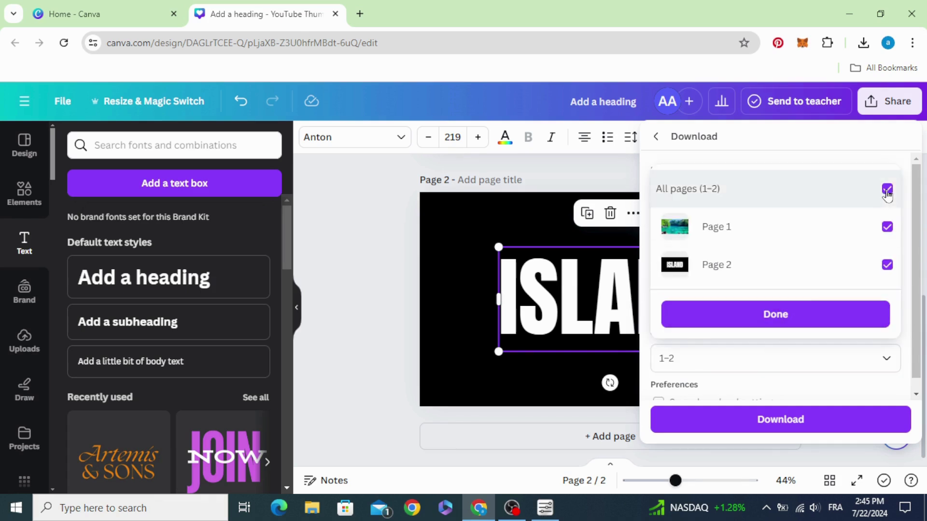
left_click(888, 189)
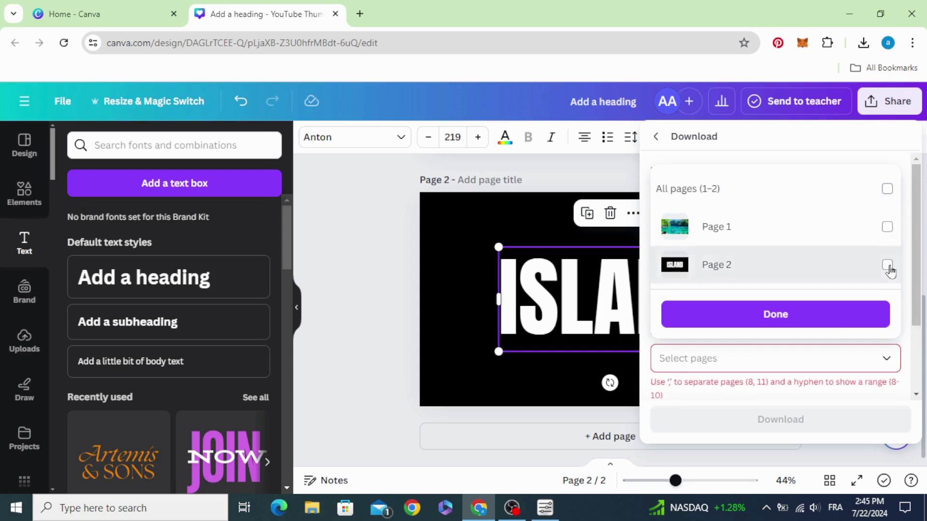
left_click(887, 265)
left_click(762, 319)
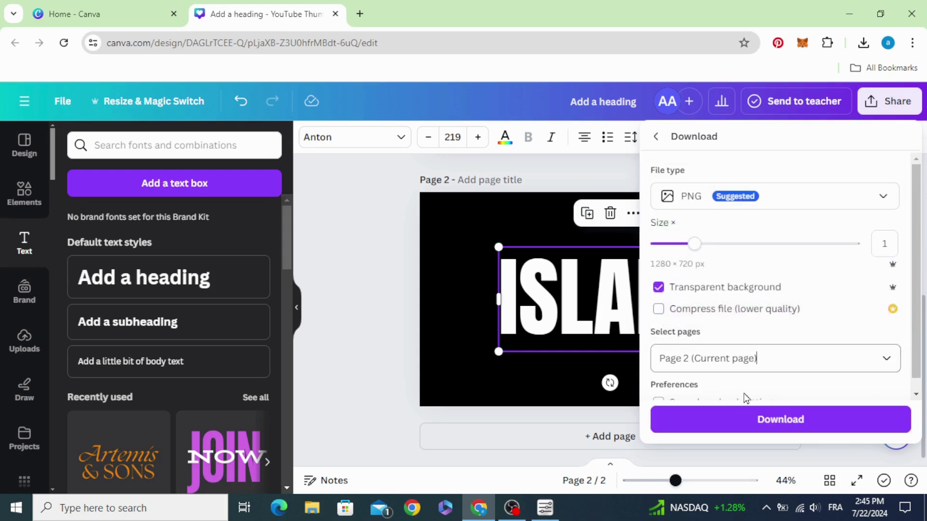
left_click(758, 419)
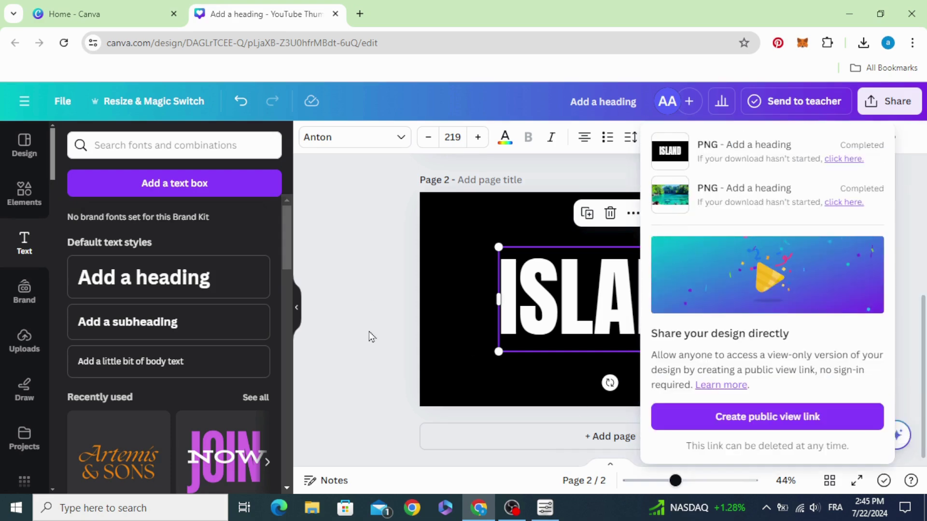
Search the Apps panel for 'TRANSFORM' and open the Transform Image app
scroll(362, 338, "up", 5)
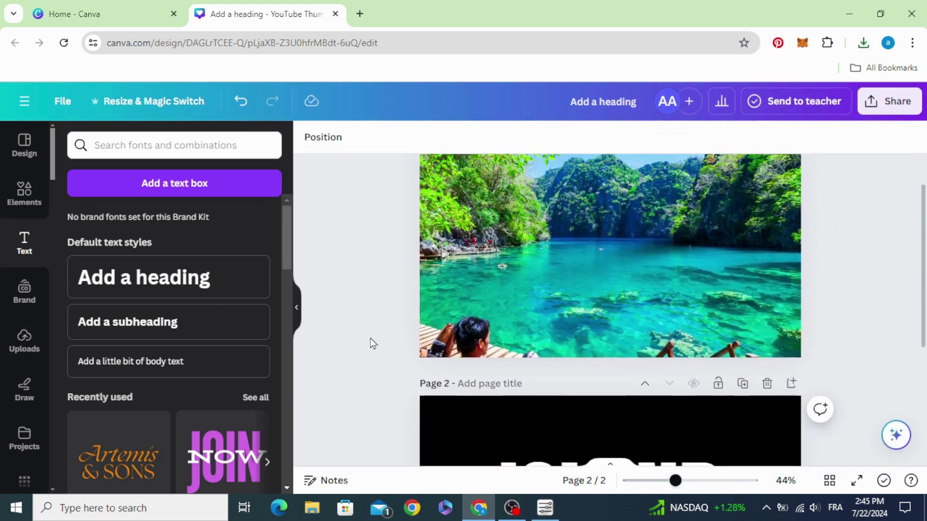
scroll(27, 348, "down", 3)
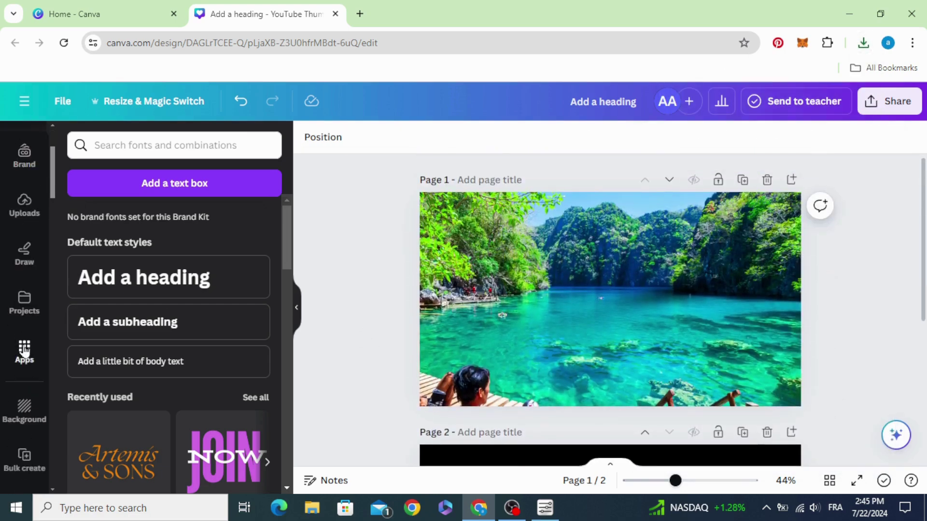
left_click(25, 352)
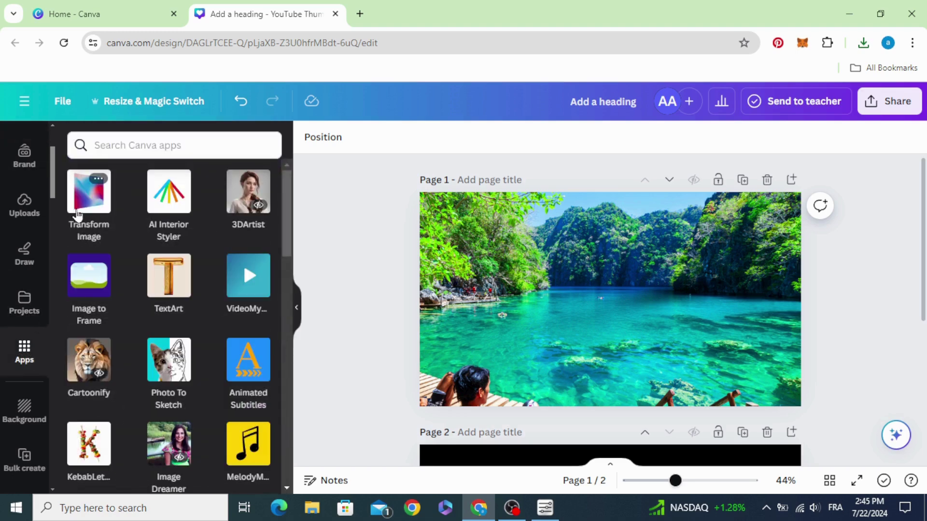
left_click(141, 143)
type("TR")
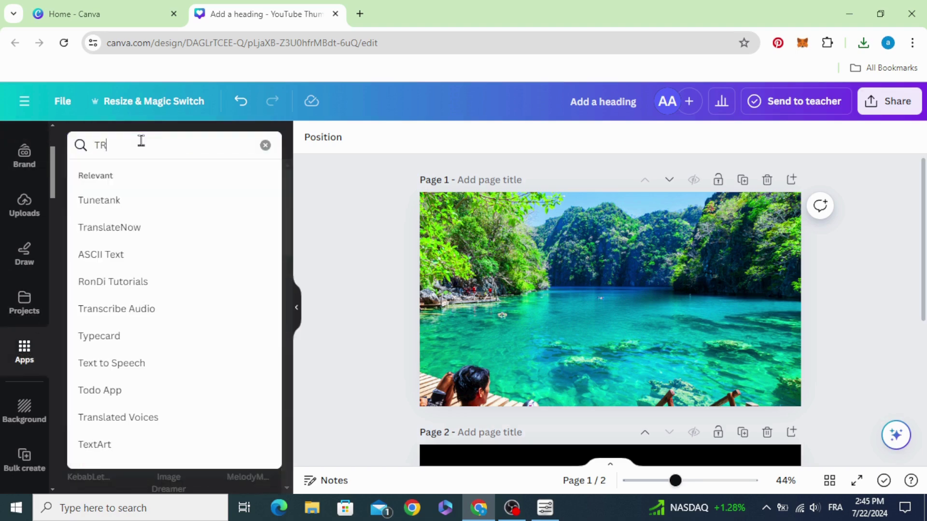
type("ANSFO")
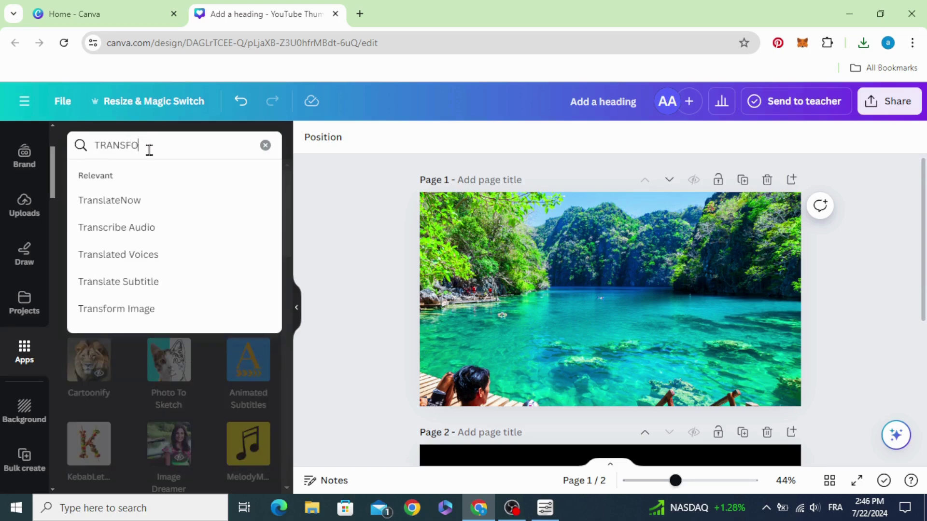
type("RM")
key("Return")
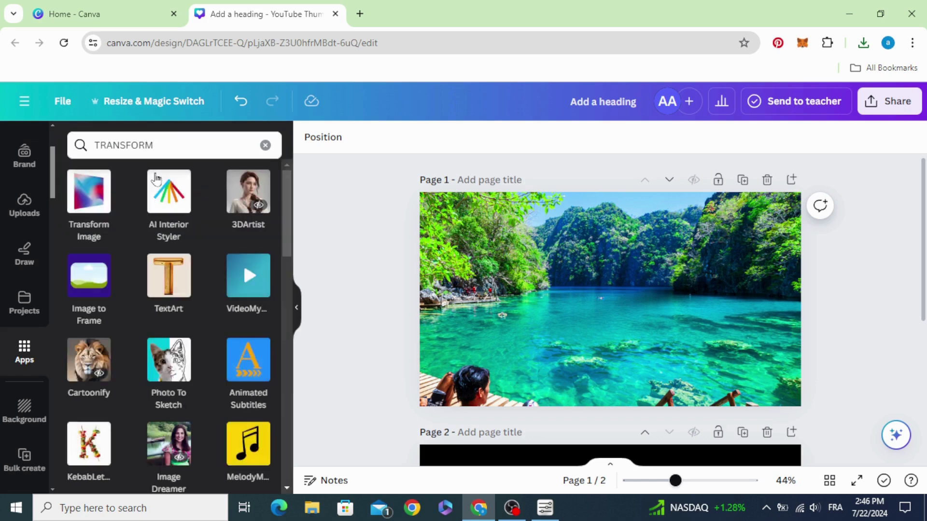
left_click(88, 203)
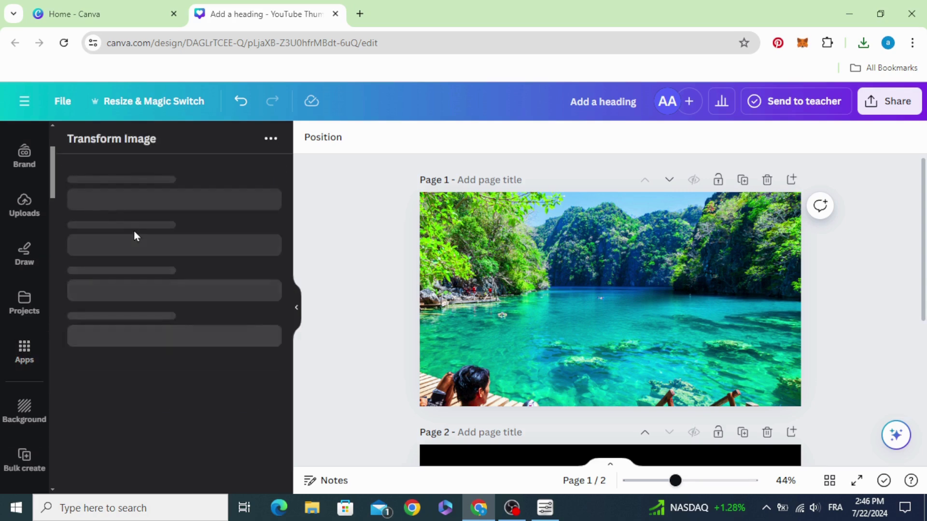
Upload the exported ISLAND PNG from Downloads into Transform Image
left_click(178, 204)
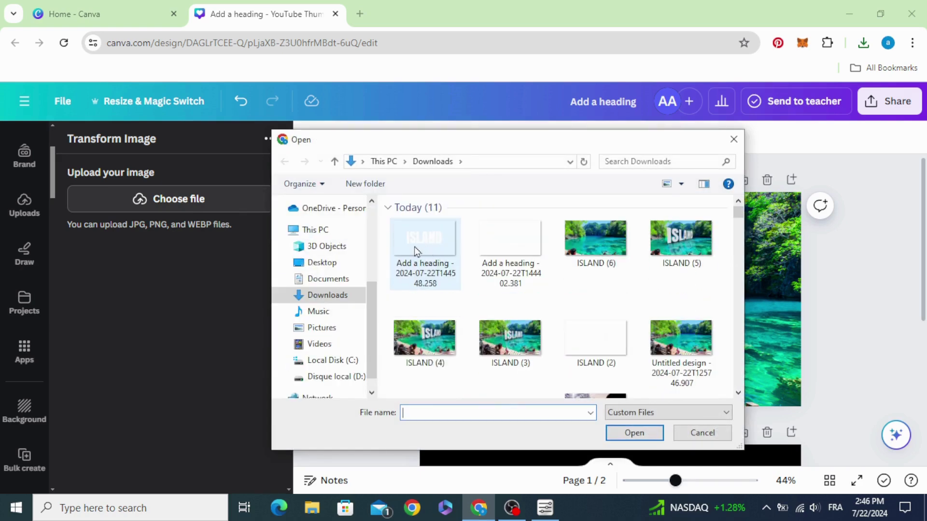
mouse_move(425, 239)
double_click(415, 239)
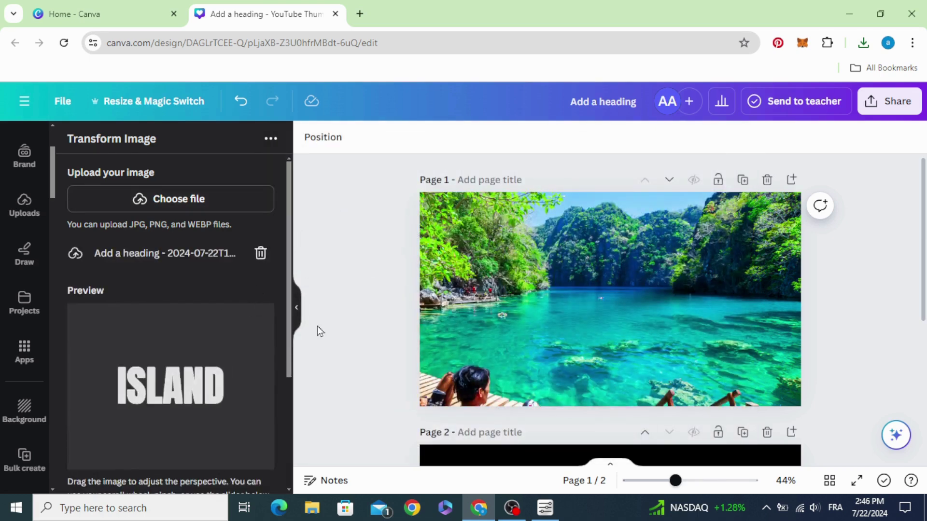
Skew the ISLAND preview into 3D perspective, add it to page 1 and nudge it into place
mouse_move(107, 386)
left_mouse_down()
mouse_move(132, 395)
mouse_move(133, 408)
mouse_move(124, 407)
left_mouse_up()
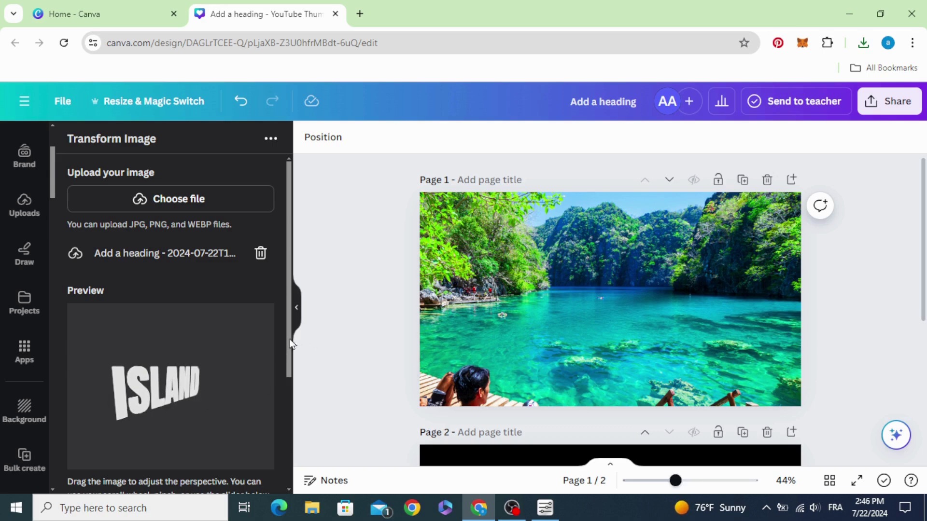
left_click_drag(287, 351, 285, 444)
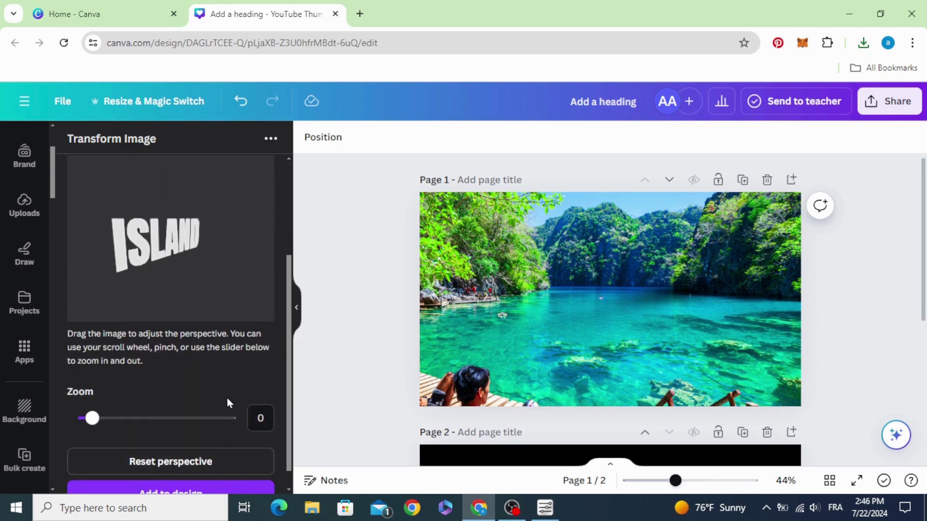
scroll(293, 407, "down", 1)
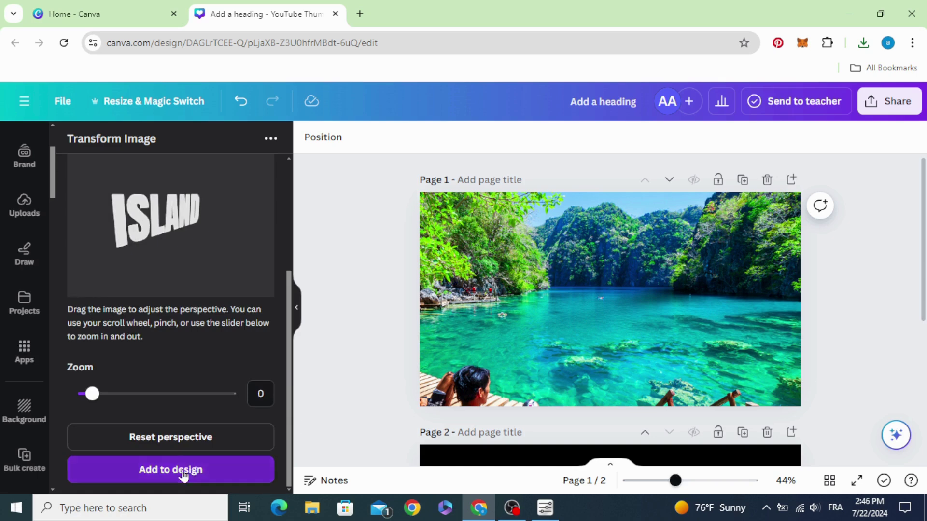
left_click(183, 475)
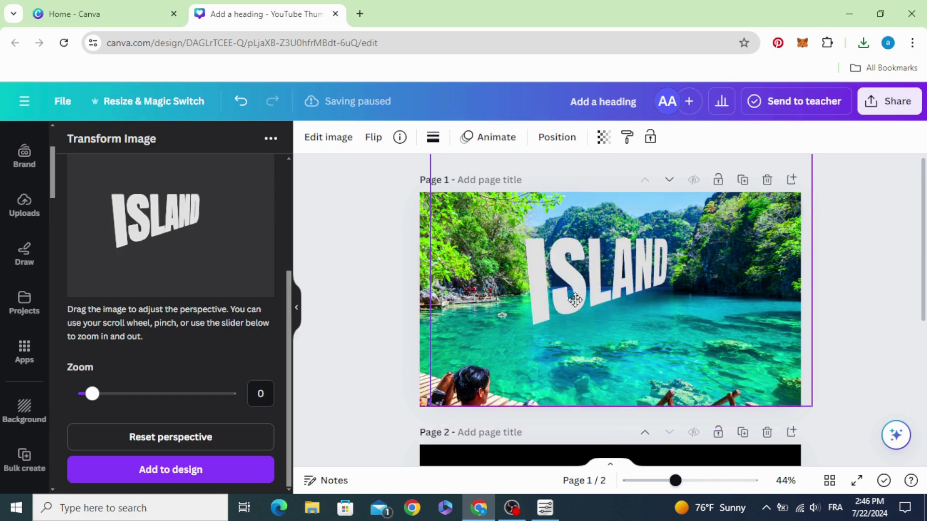
left_click_drag(572, 316, 576, 308)
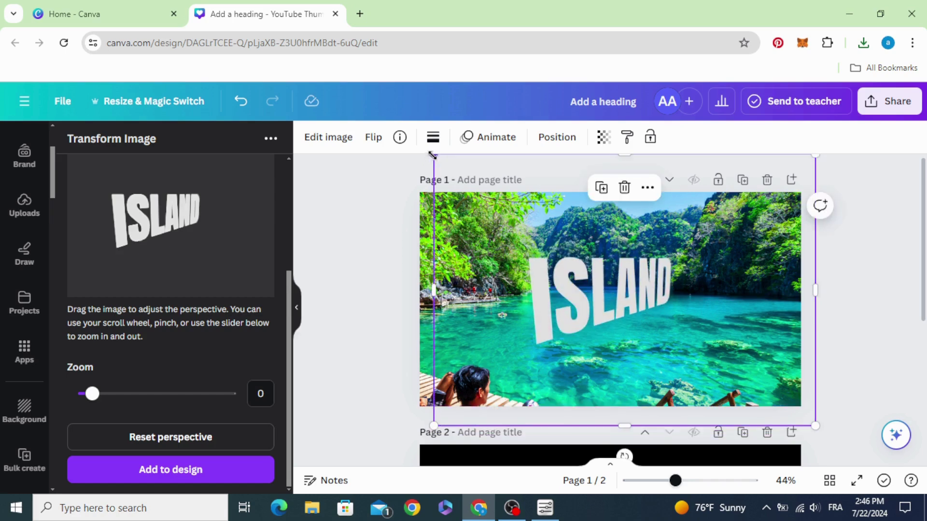
Shrink the ISLAND text slightly, reposition it over the lagoon, then deselect it
left_click_drag(432, 155, 471, 180)
left_click_drag(548, 311, 532, 314)
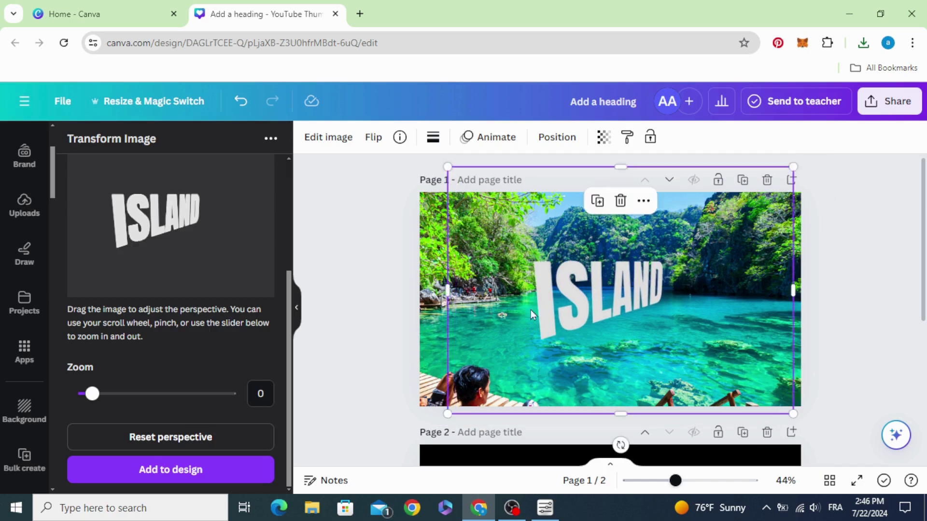
left_click(363, 295)
scroll(30, 265, "up", 3)
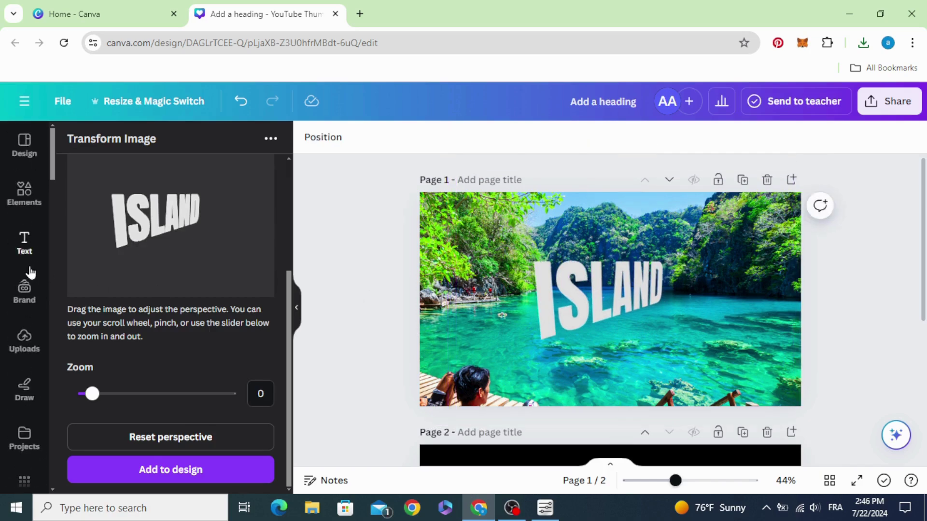
Search Elements for 'SHADOW' and filter the results to Graphics
left_click(24, 193)
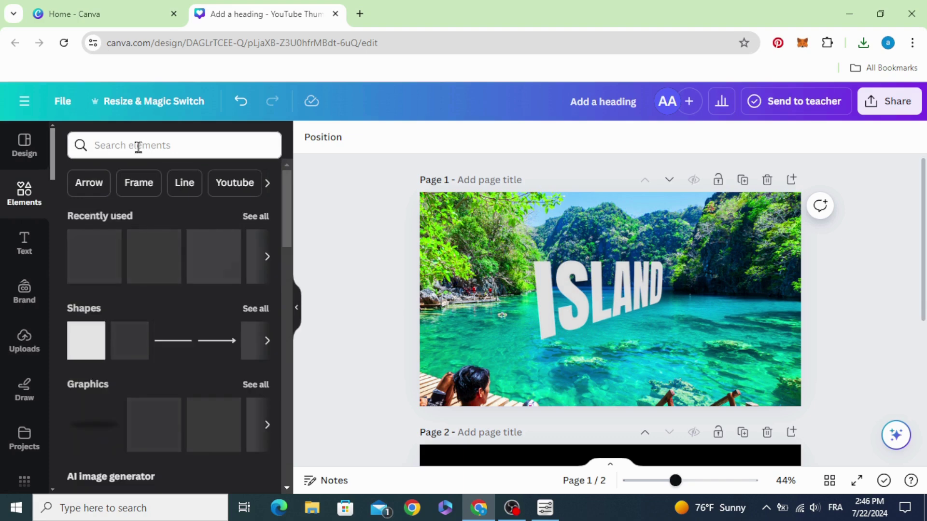
left_click(138, 146)
type("SHADO")
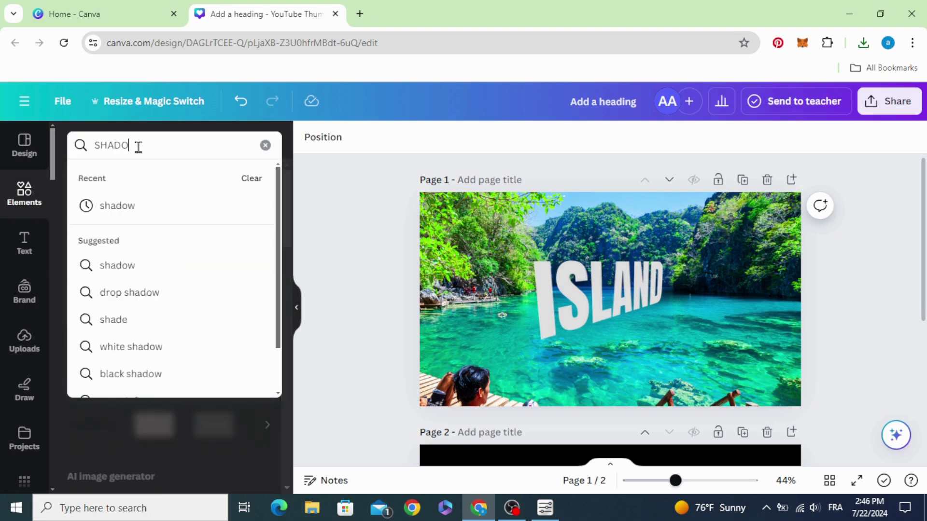
type("W")
key("Return")
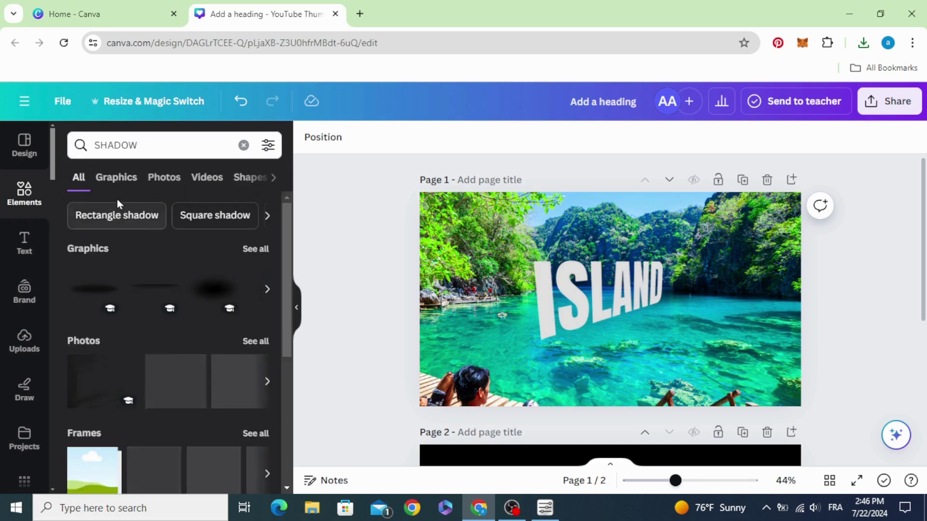
left_click(112, 187)
scroll(111, 309, "down", 5)
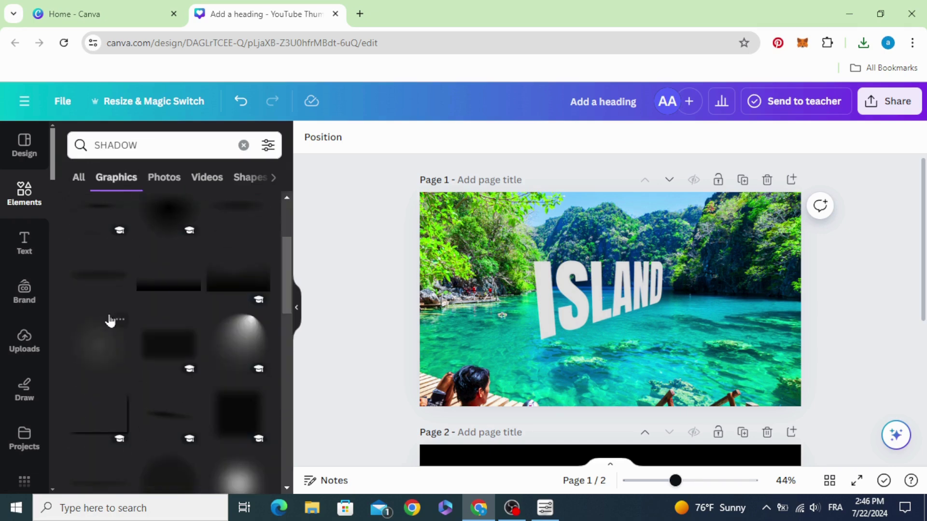
Add a soft shadow graphic, then resize, tilt and position it beneath the ISLAND letters
left_click(96, 282)
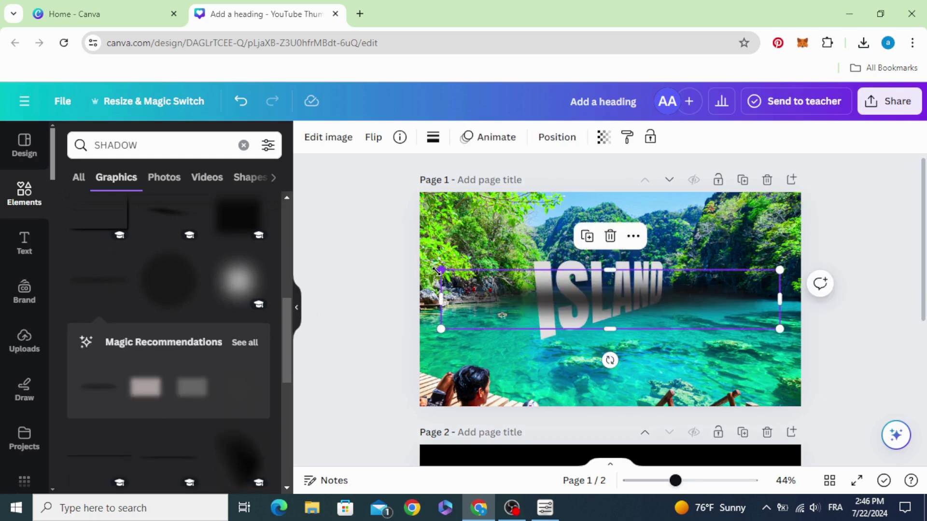
left_click_drag(437, 271, 563, 292)
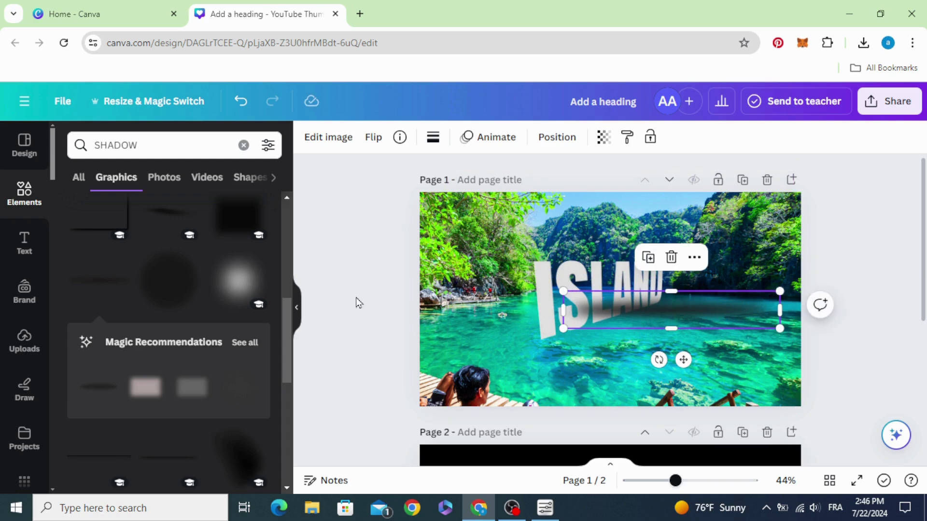
left_click_drag(630, 313, 573, 336)
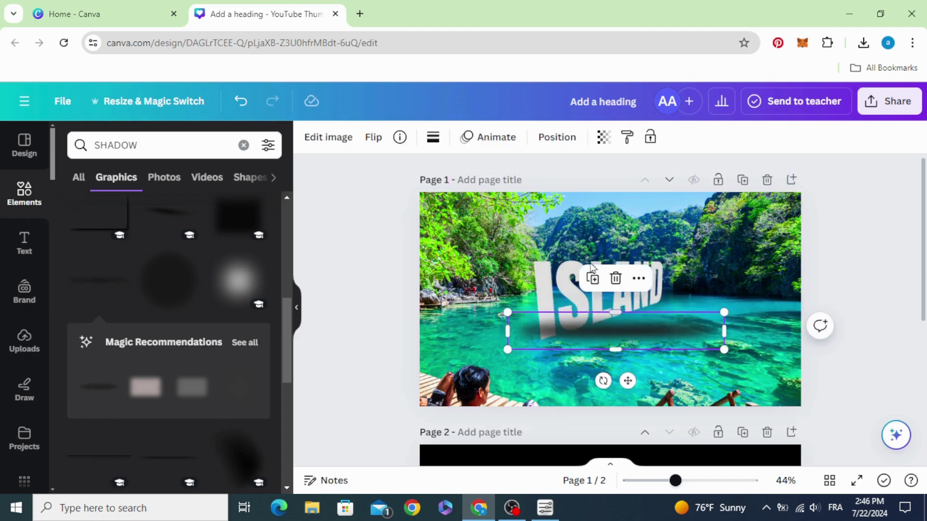
left_click_drag(603, 381, 618, 378)
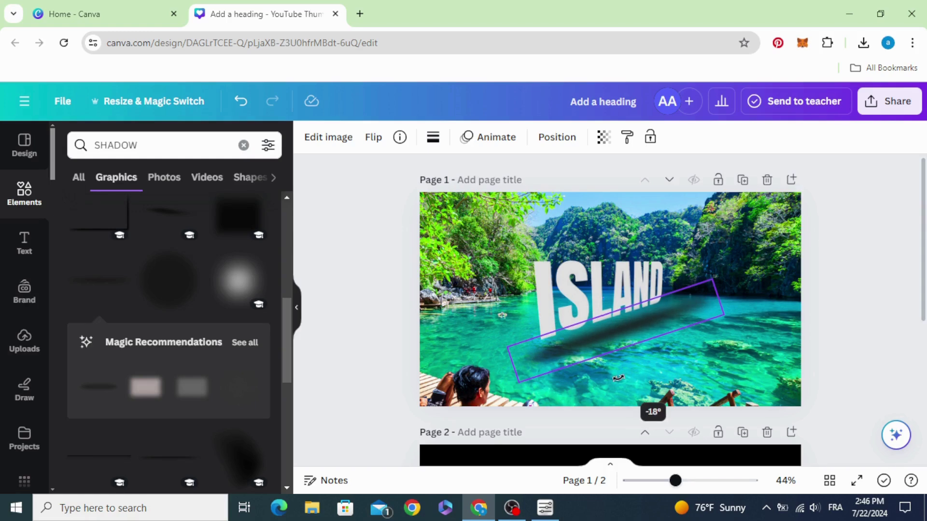
left_click_drag(718, 297, 703, 303)
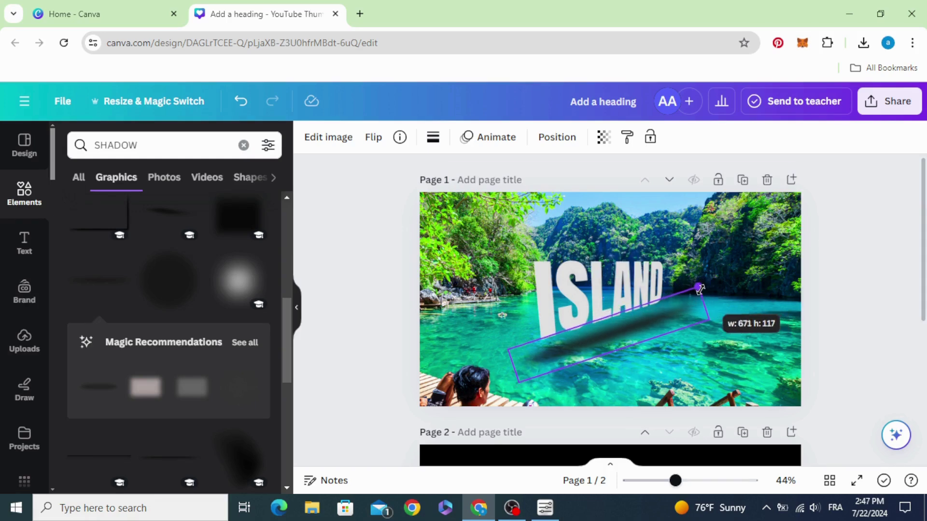
left_click_drag(623, 335, 616, 320)
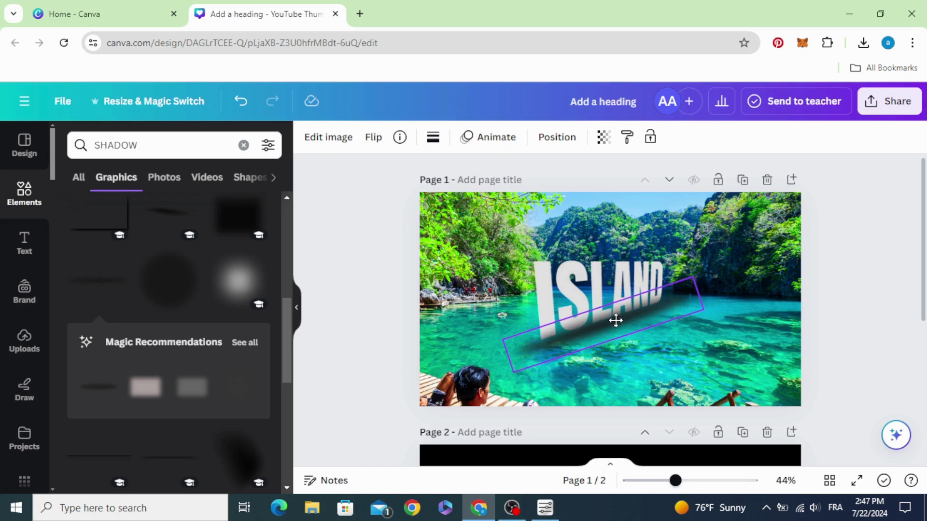
left_click_drag(504, 339, 563, 340)
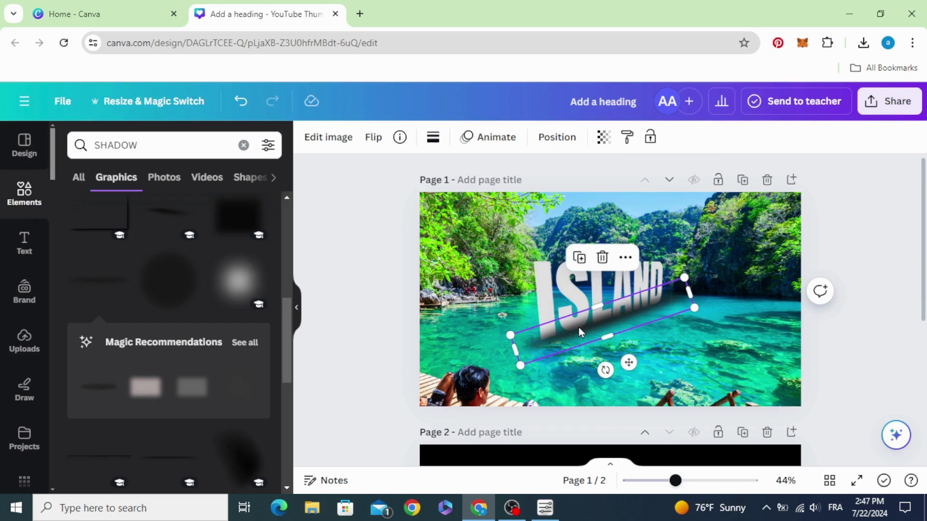
Send the shadow back one layer behind the ISLAND text
right_click(581, 333)
mouse_move(623, 253)
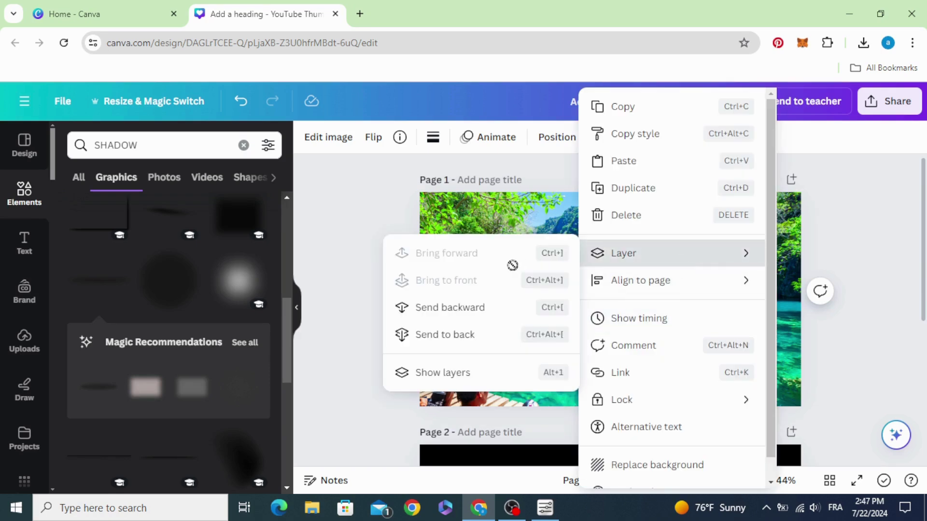
left_click(487, 309)
left_click(375, 317)
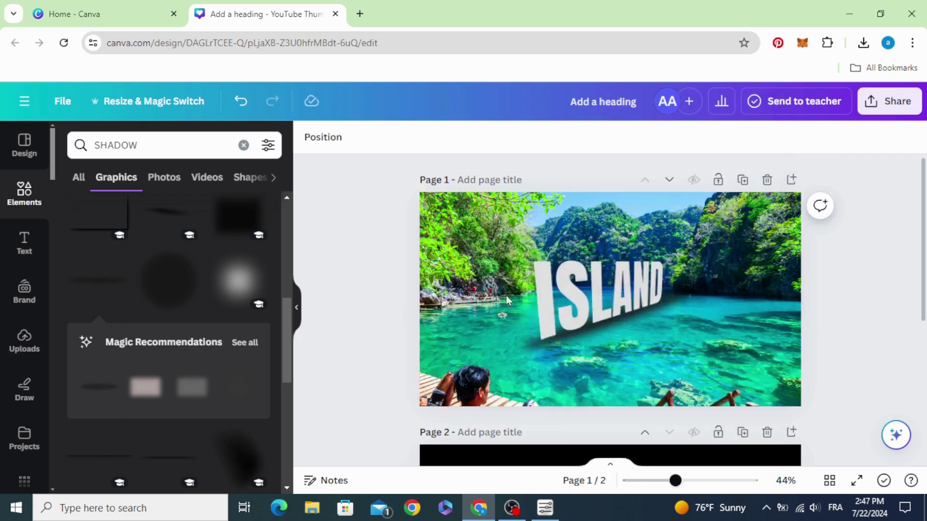
Duplicate the ISLAND text image and flip the copy vertically
left_click(580, 290)
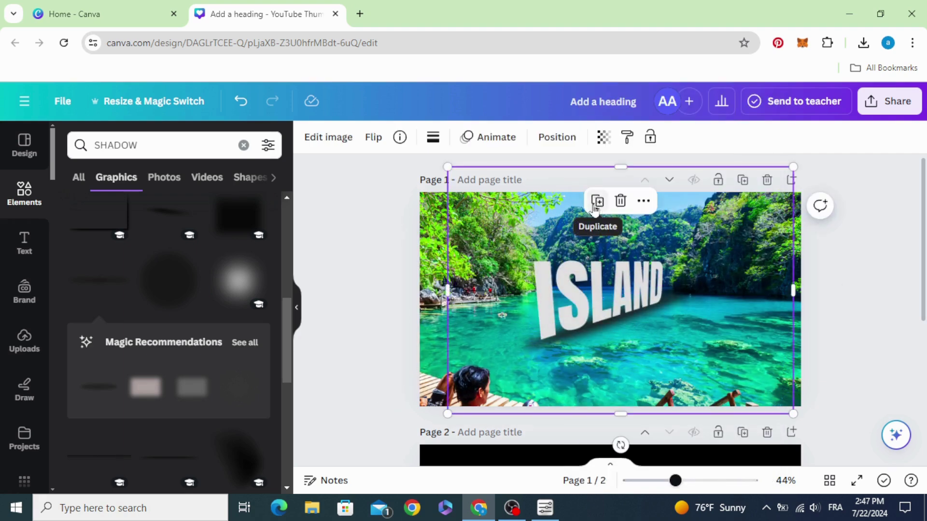
left_click(553, 272)
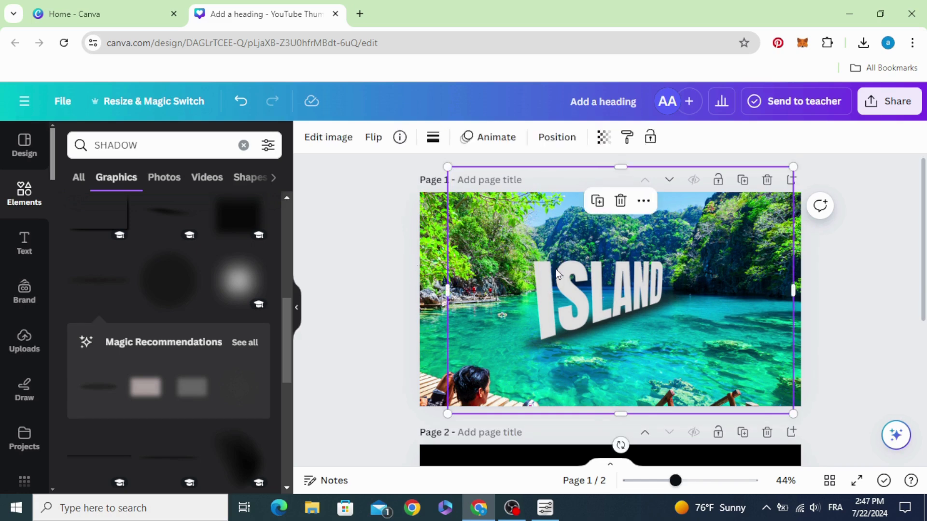
left_click(597, 201)
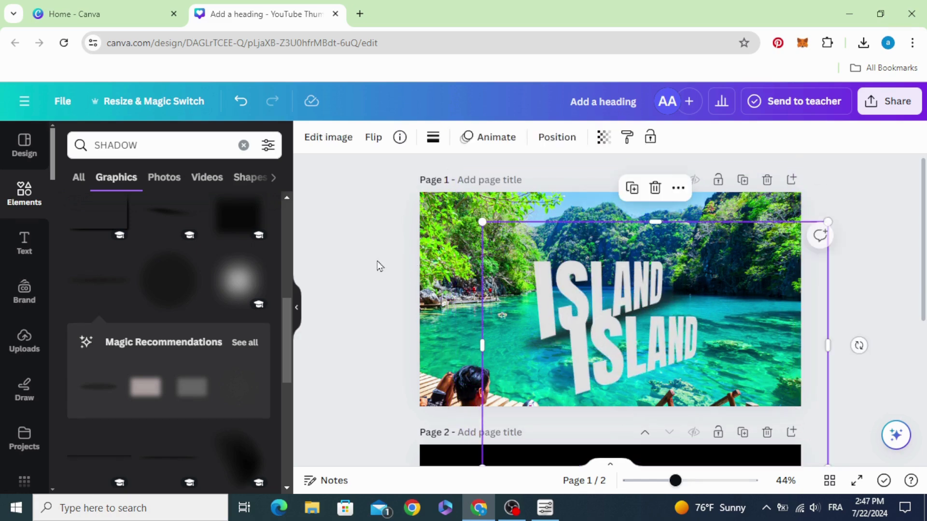
left_click(380, 138)
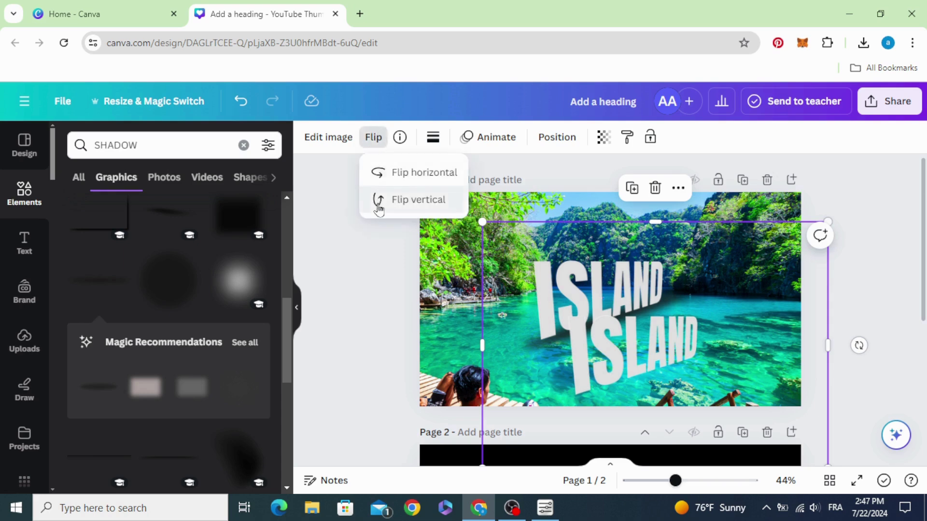
left_click(418, 200)
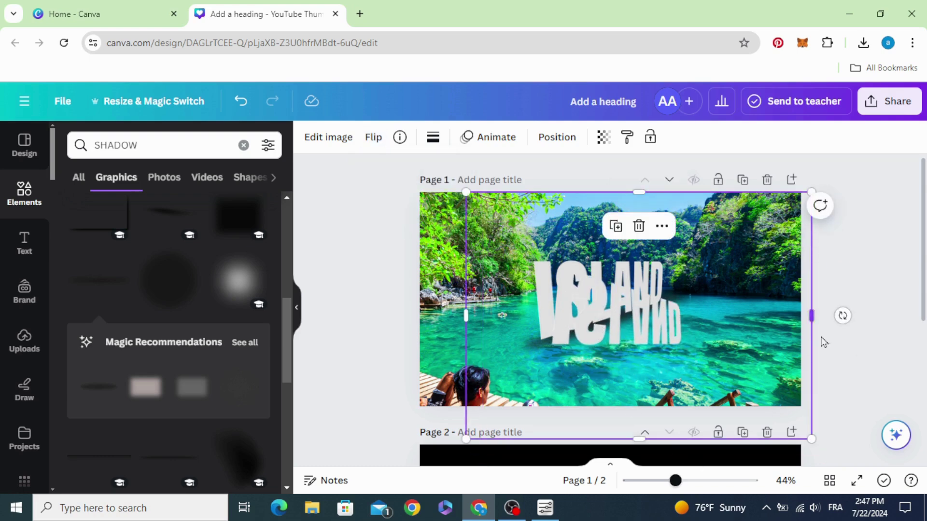
Rotate the flipped copy to match the original's slant and align it directly beneath
left_click_drag(842, 316, 806, 217)
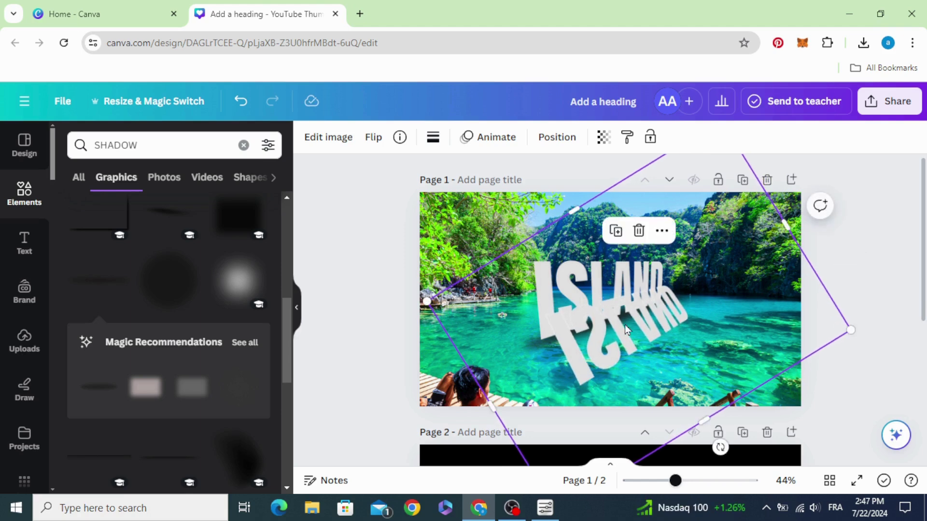
left_click_drag(628, 330, 626, 345)
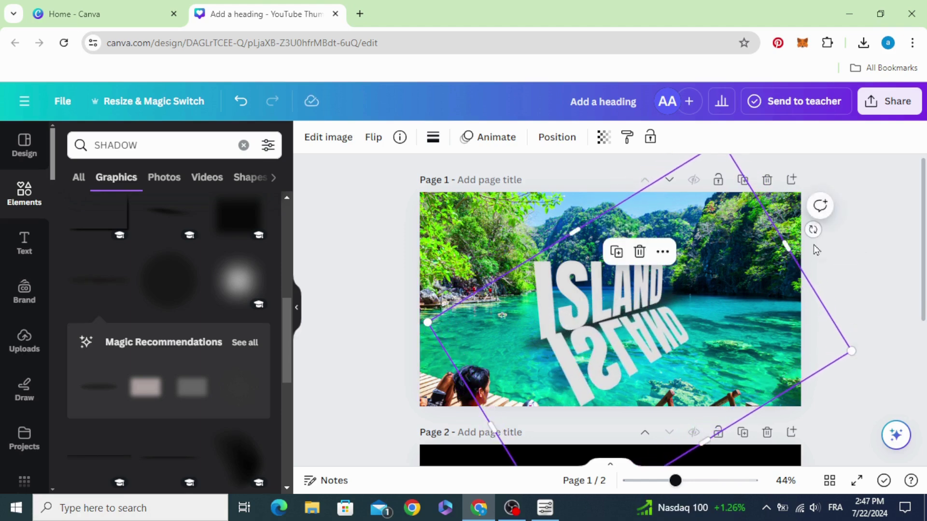
left_click_drag(812, 229, 814, 216)
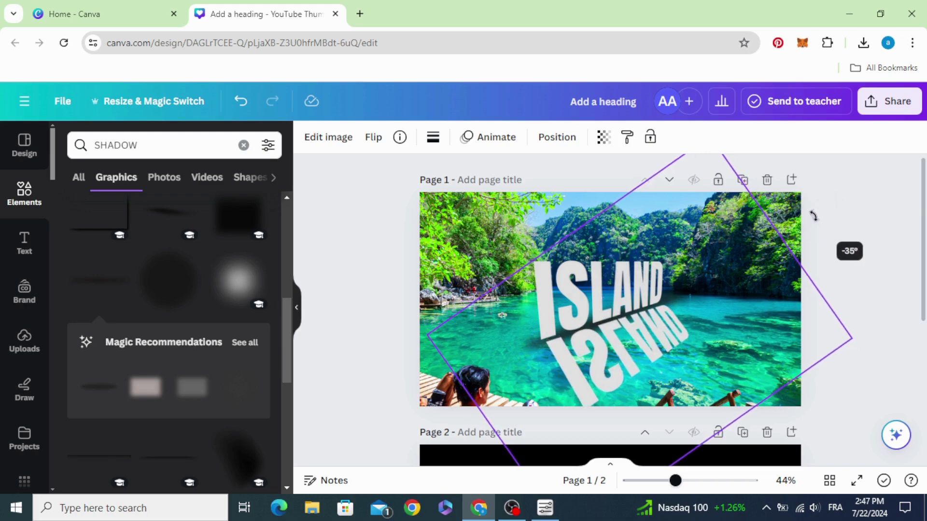
left_click_drag(616, 353, 612, 354)
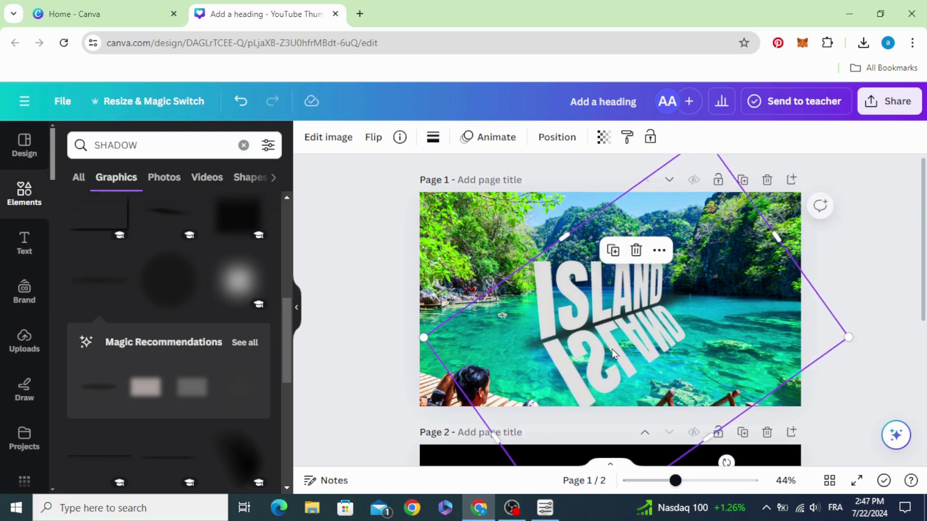
From Edit image, page through the apps carousel and launch Liquify on the reflected copy
left_click(324, 140)
scroll(204, 277, "down", 3)
scroll(161, 264, "down", 2)
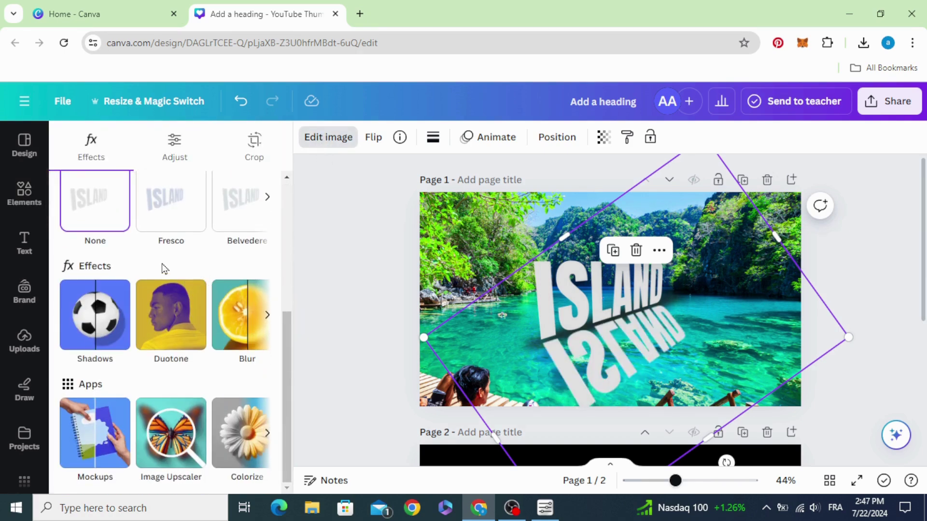
left_click(267, 433)
left_click(266, 433)
left_click(267, 433)
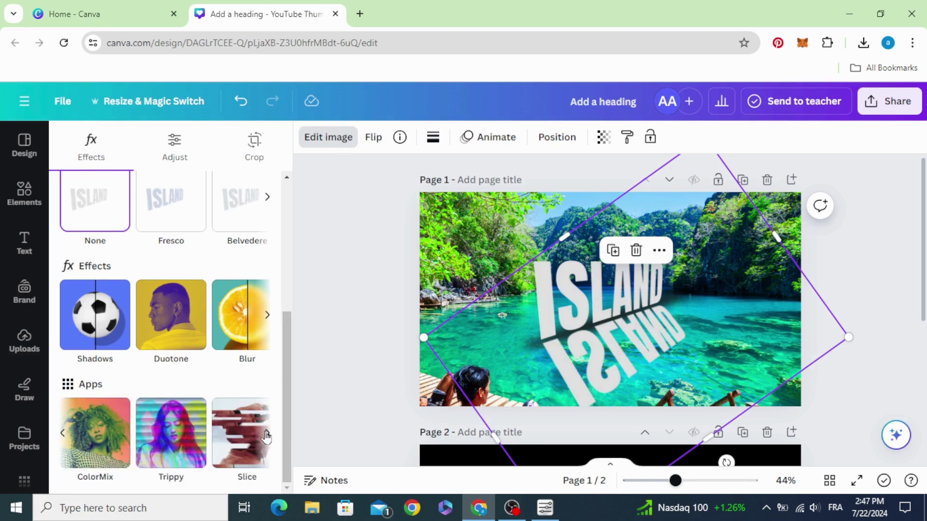
left_click(266, 435)
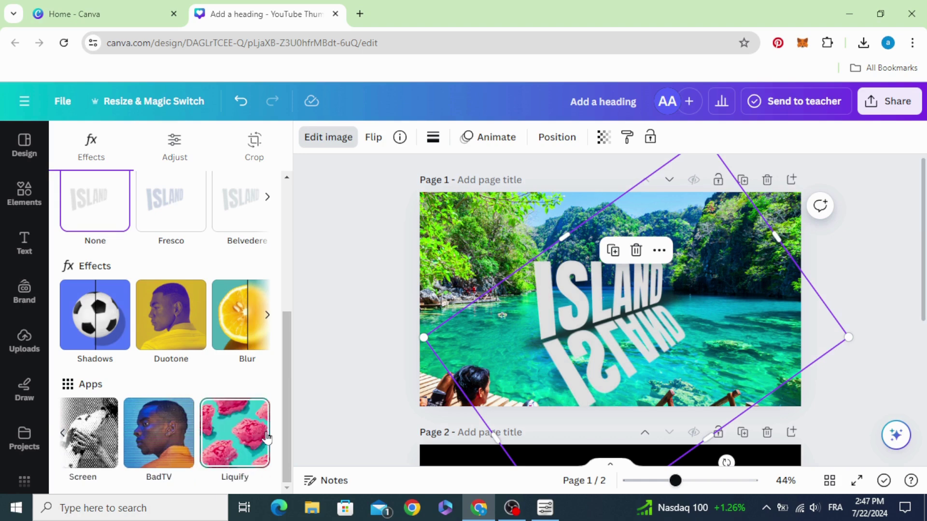
left_click(240, 432)
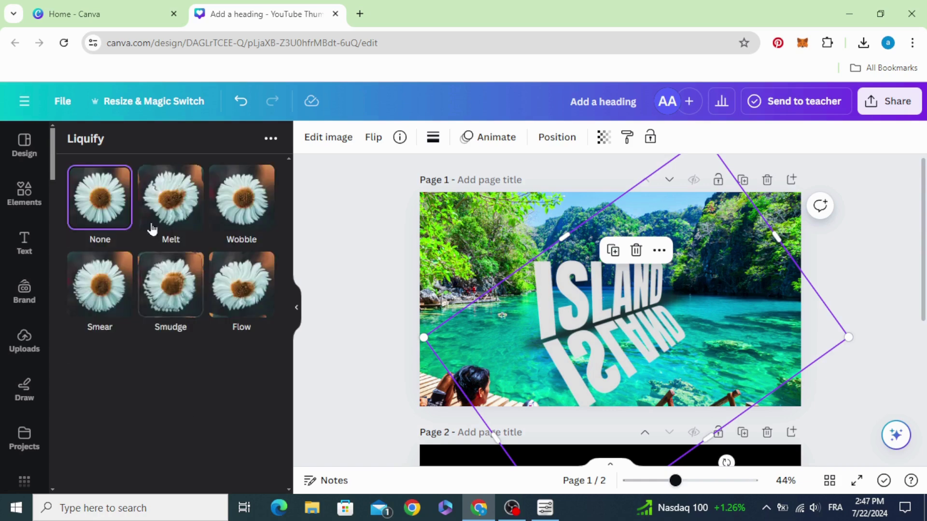
Apply a Melt distortion to the reflection with larger ripples and a subtle amount (about 0.19)
left_click(170, 198)
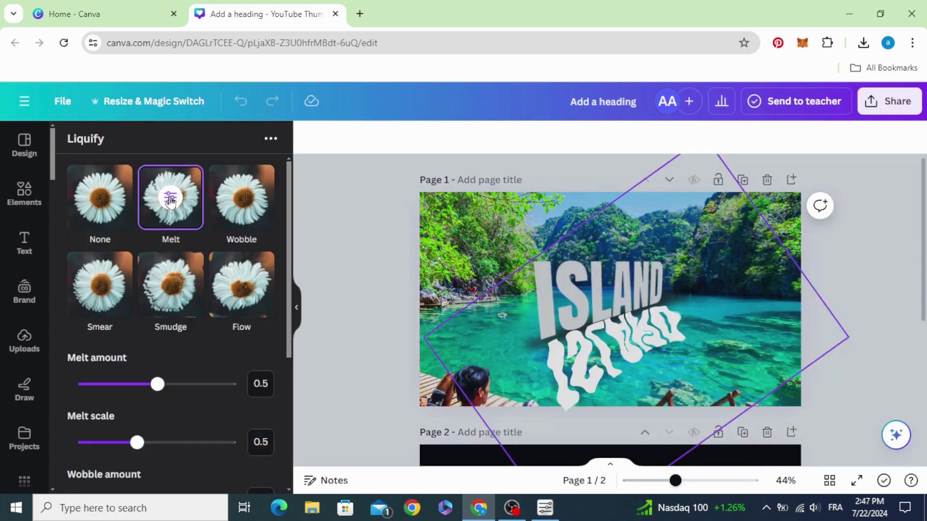
left_click_drag(137, 443, 246, 441)
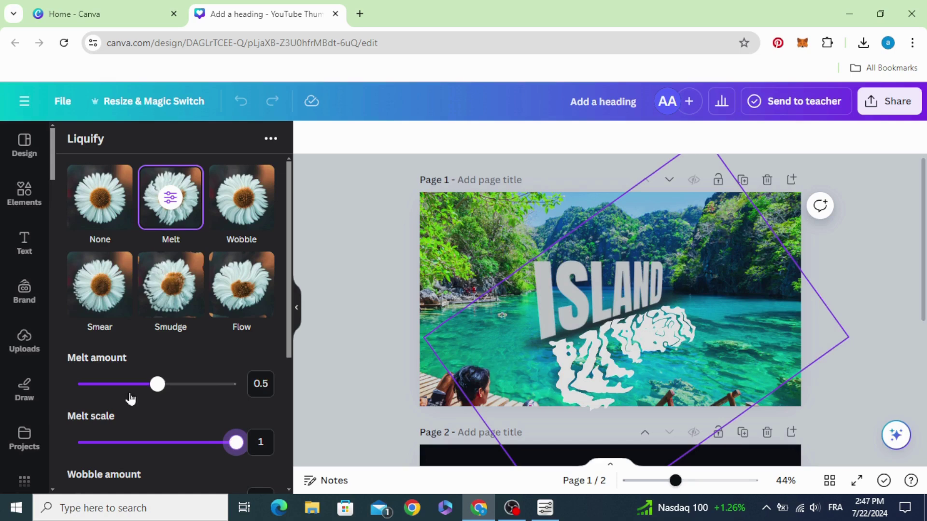
mouse_move(157, 384)
left_mouse_down()
mouse_move(98, 385)
mouse_move(108, 387)
left_mouse_up()
scroll(210, 362, "down", 5)
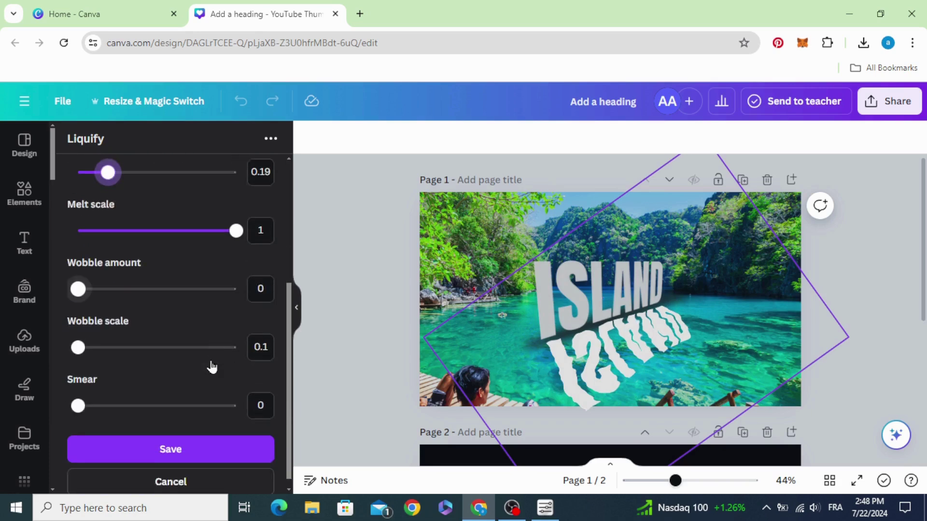
left_click(191, 439)
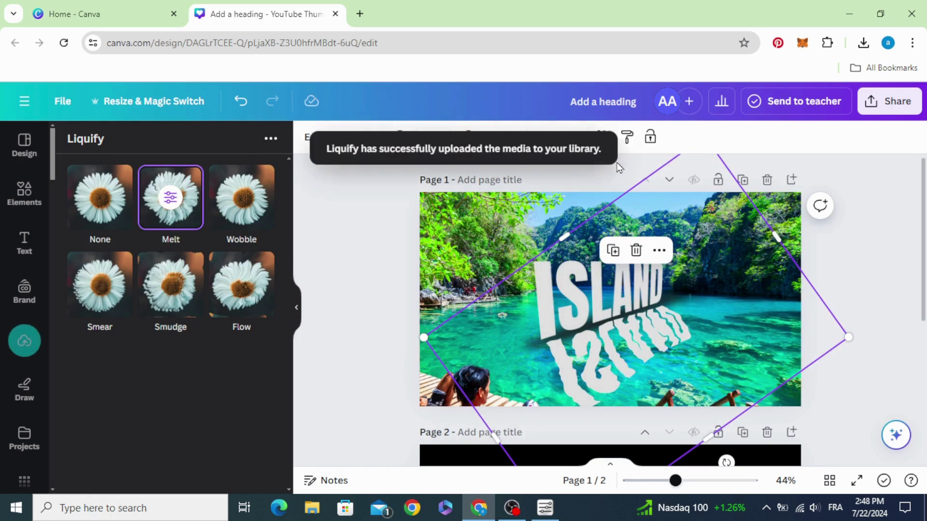
Fade the melted reflection to about 35 transparency and deselect it to view the result
left_click(603, 137)
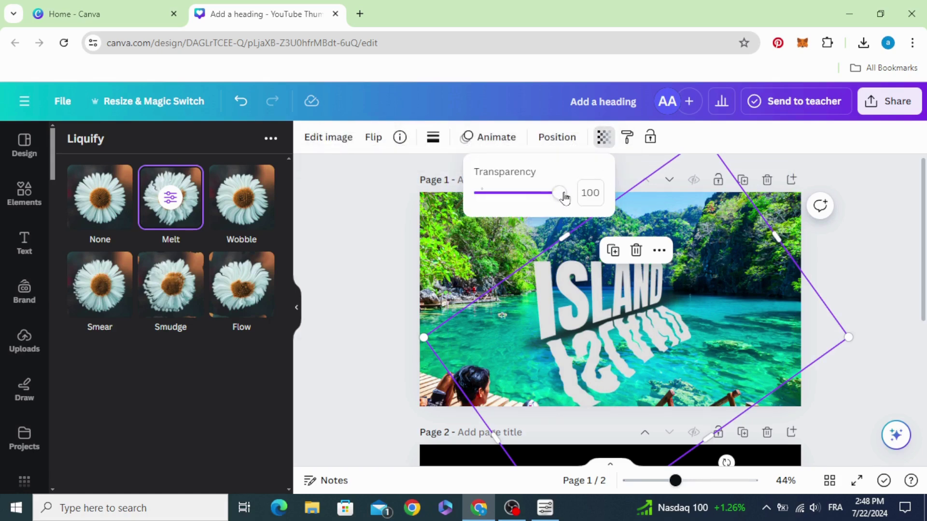
left_click_drag(563, 196, 513, 203)
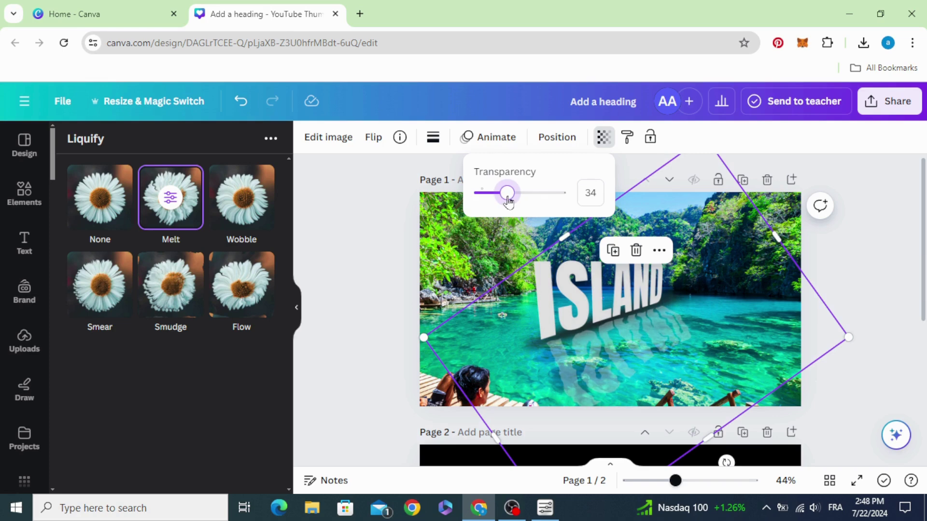
left_click(371, 253)
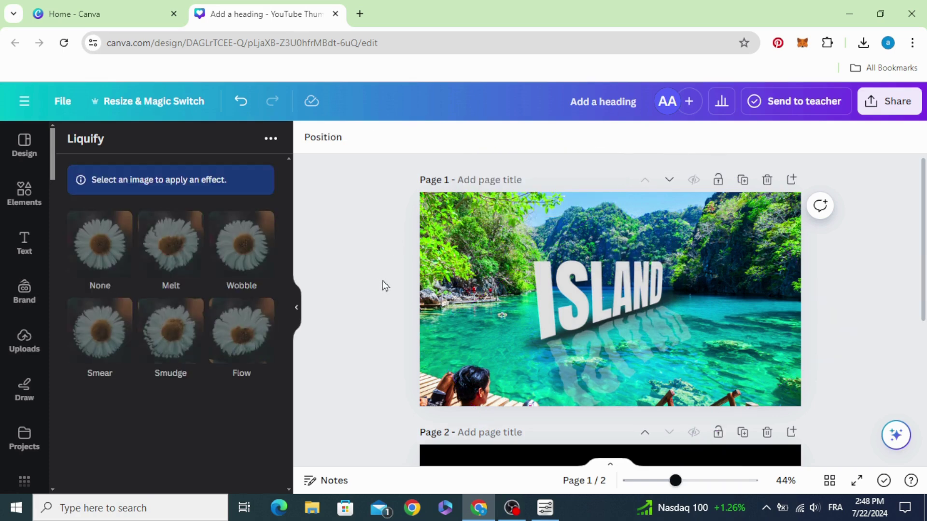